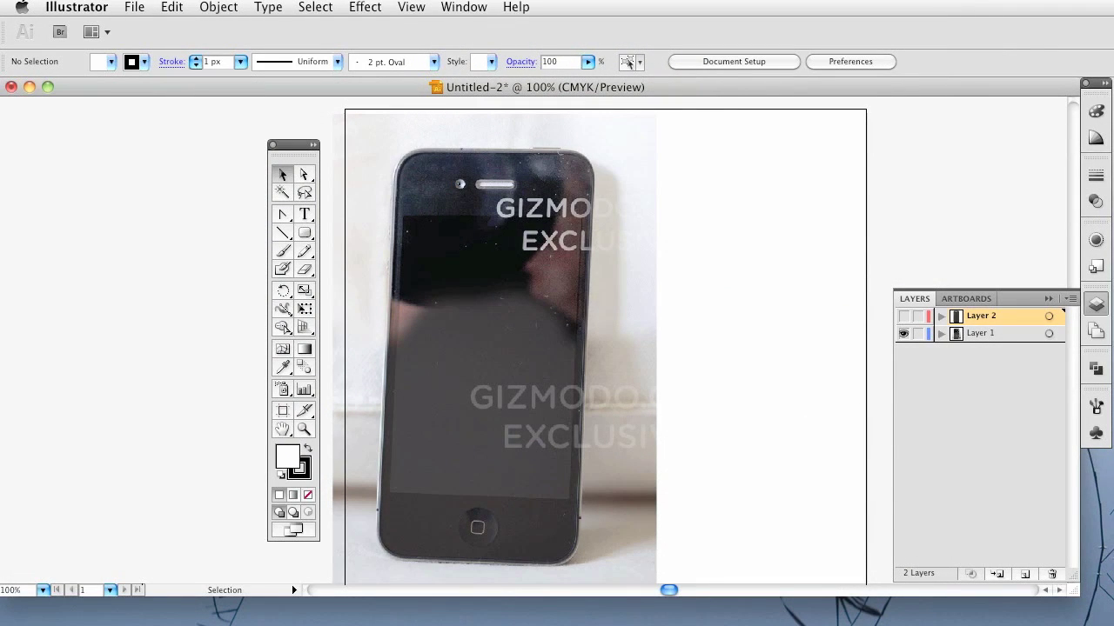
Nudge the document window down and make Layer 2's vector iPhone drawing visible.
{"action": "left_click_drag", "start_coordinate": [801, 78], "coordinate": [801, 90]}
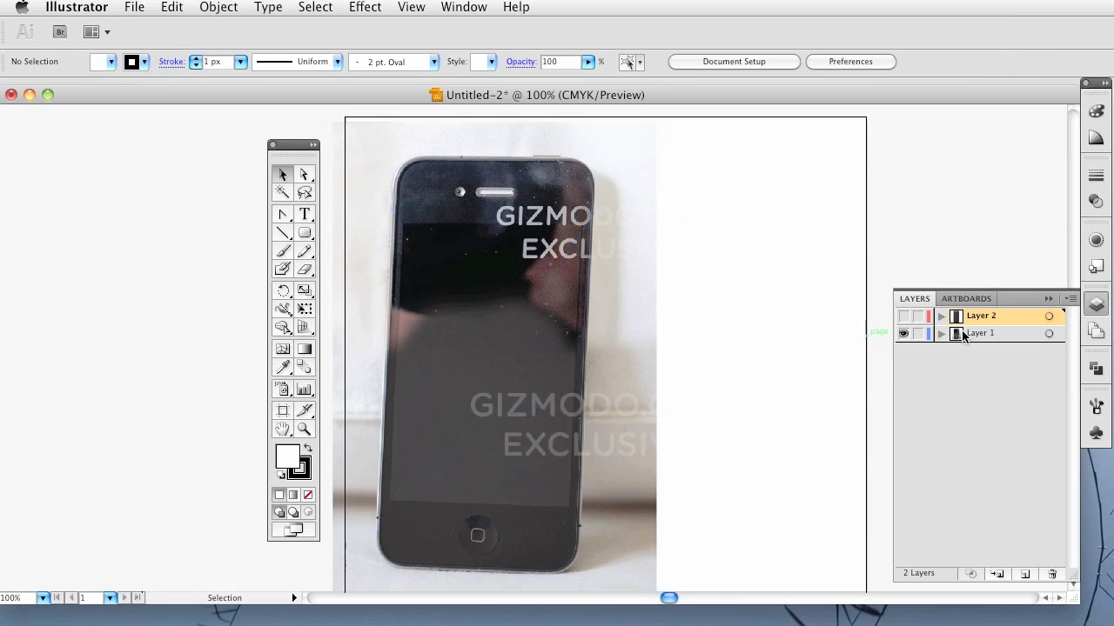
{"action": "left_click", "coordinate": [903, 318]}
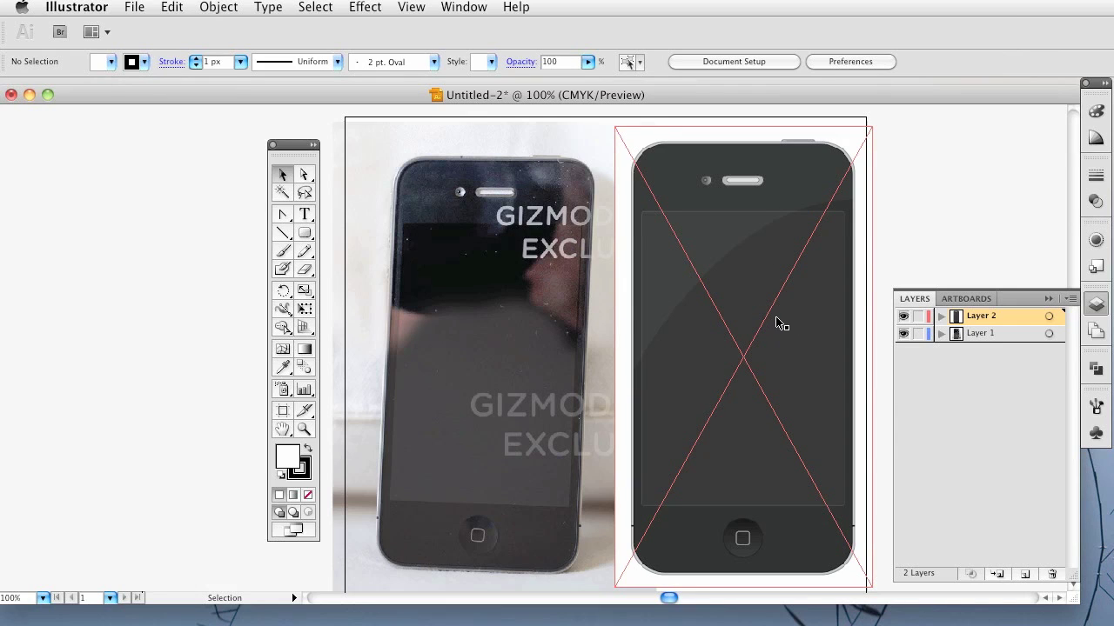
Hide the photo layer, move the iPhone image to the page centre, and delete Layer 1.
{"action": "left_click", "coordinate": [903, 336]}
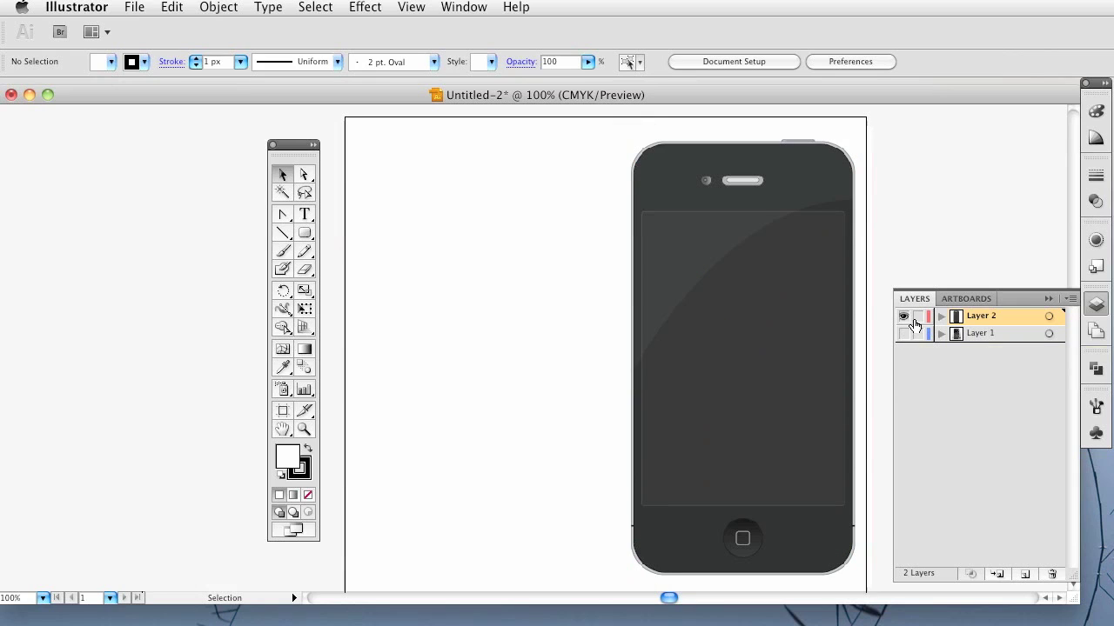
{"action": "left_click", "coordinate": [849, 331]}
{"action": "left_click_drag", "start_coordinate": [825, 330], "coordinate": [696, 331]}
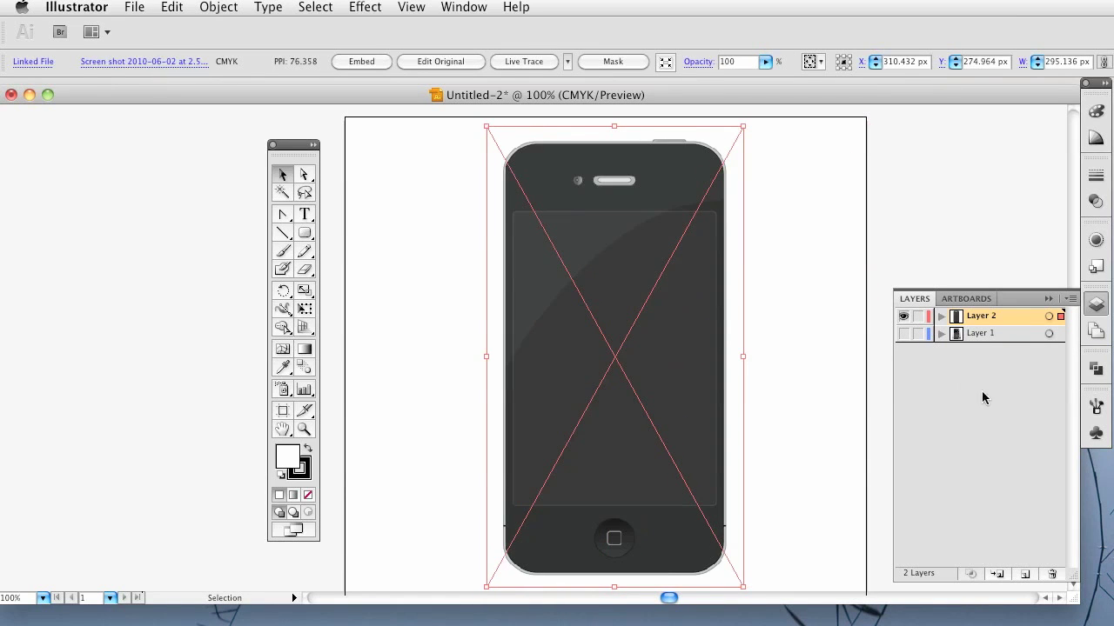
{"action": "left_click_drag", "start_coordinate": [1005, 335], "coordinate": [1050, 575]}
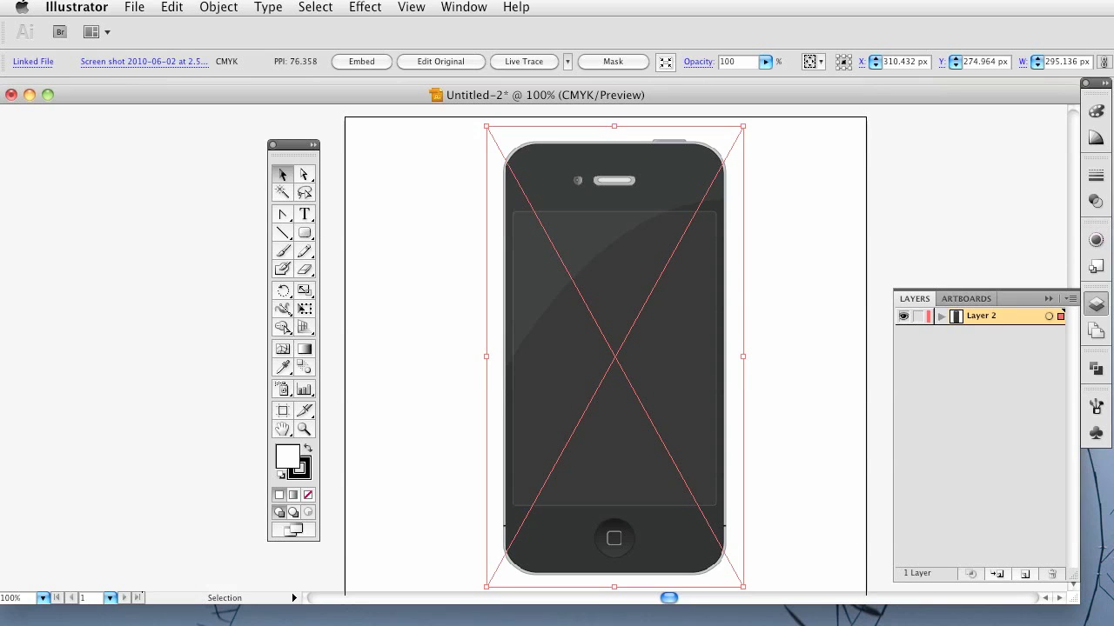
Fade the iPhone image to 76% opacity, lock its layer, and add a new layer.
{"action": "left_click", "coordinate": [1095, 201]}
{"action": "left_click", "coordinate": [1053, 188]}
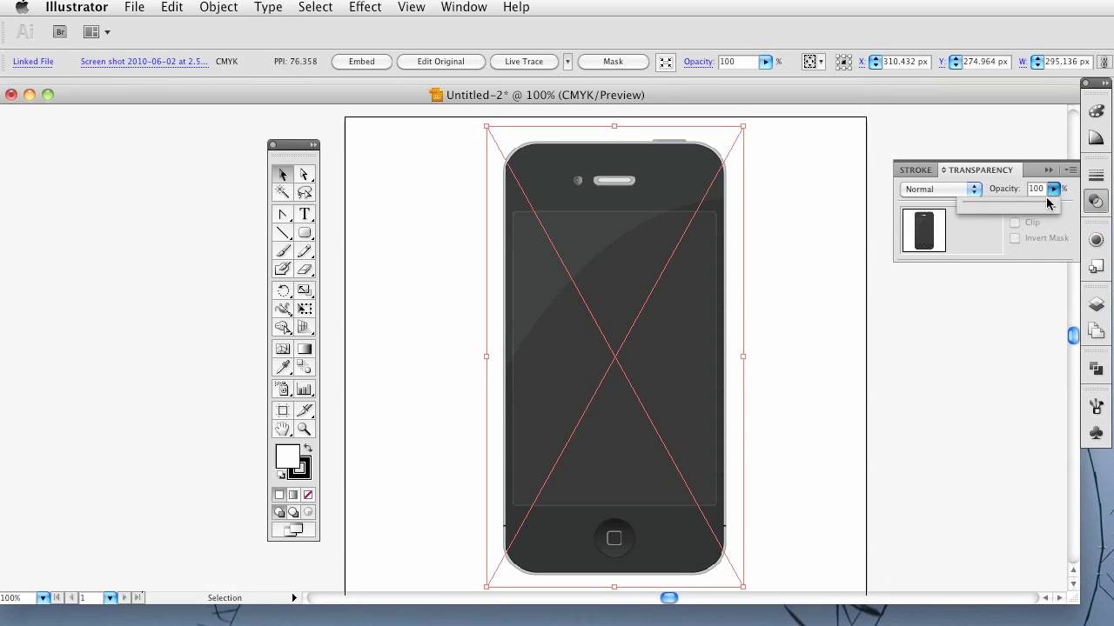
{"action": "left_click_drag", "start_coordinate": [1047, 206], "coordinate": [1030, 210]}
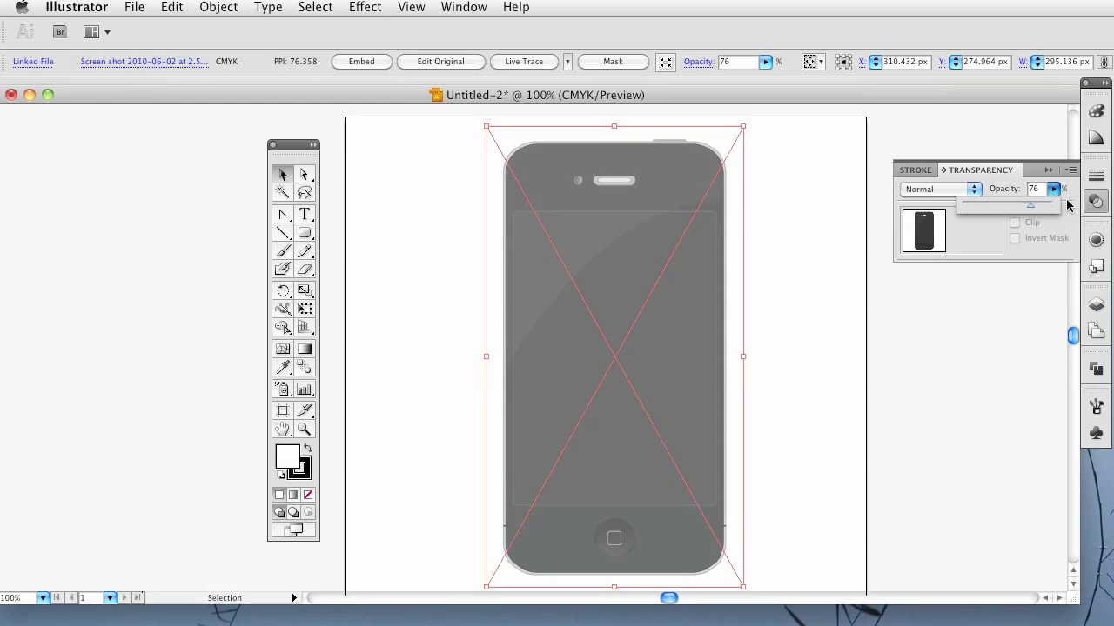
{"action": "left_click", "coordinate": [1097, 309]}
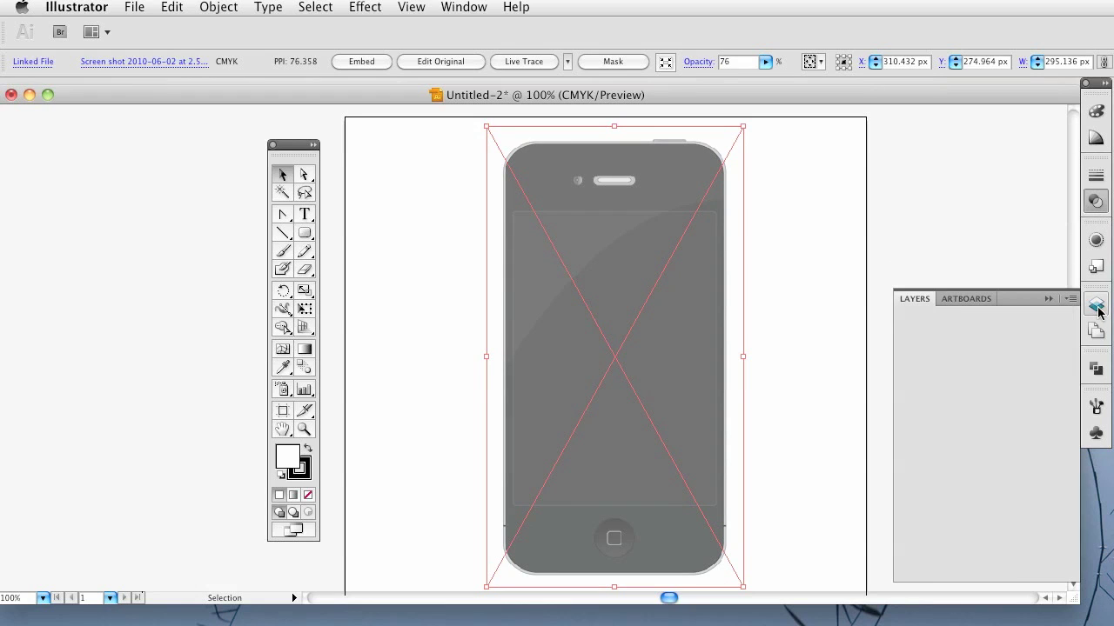
{"action": "left_click", "coordinate": [920, 317]}
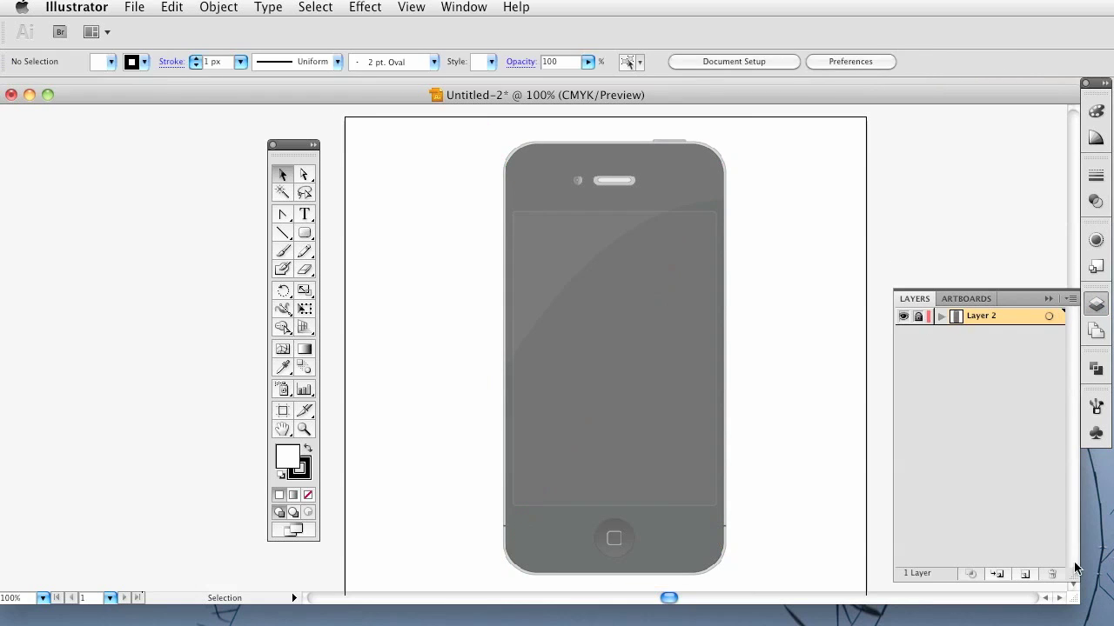
{"action": "left_click", "coordinate": [1024, 575]}
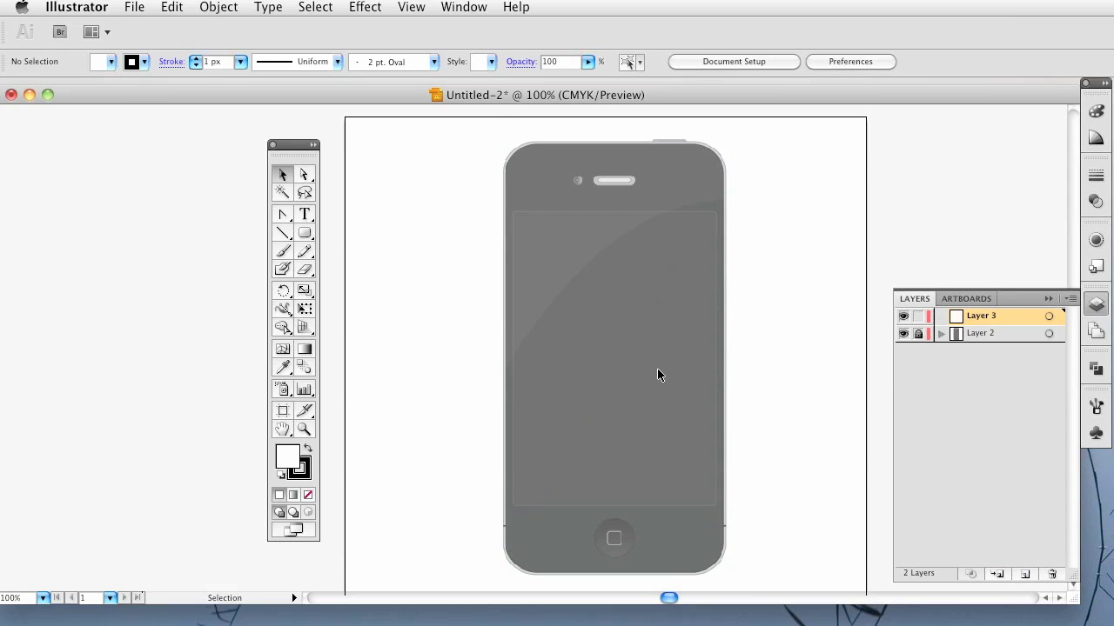
Draw an unfilled rounded rectangle over the phone body.
{"action": "left_click", "coordinate": [305, 232]}
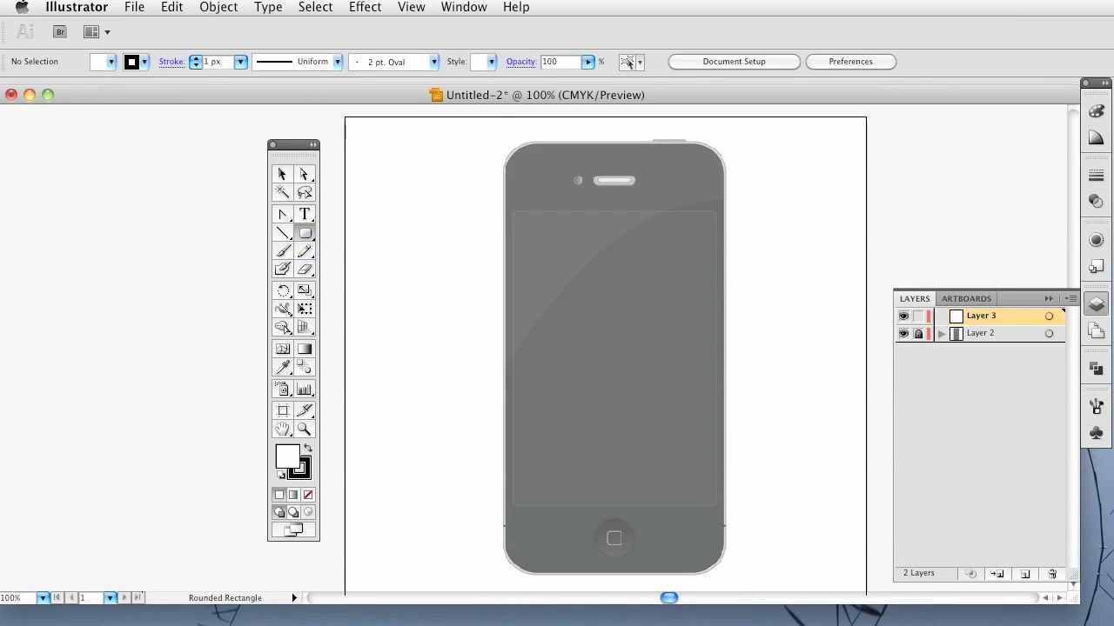
{"action": "left_click", "coordinate": [289, 456]}
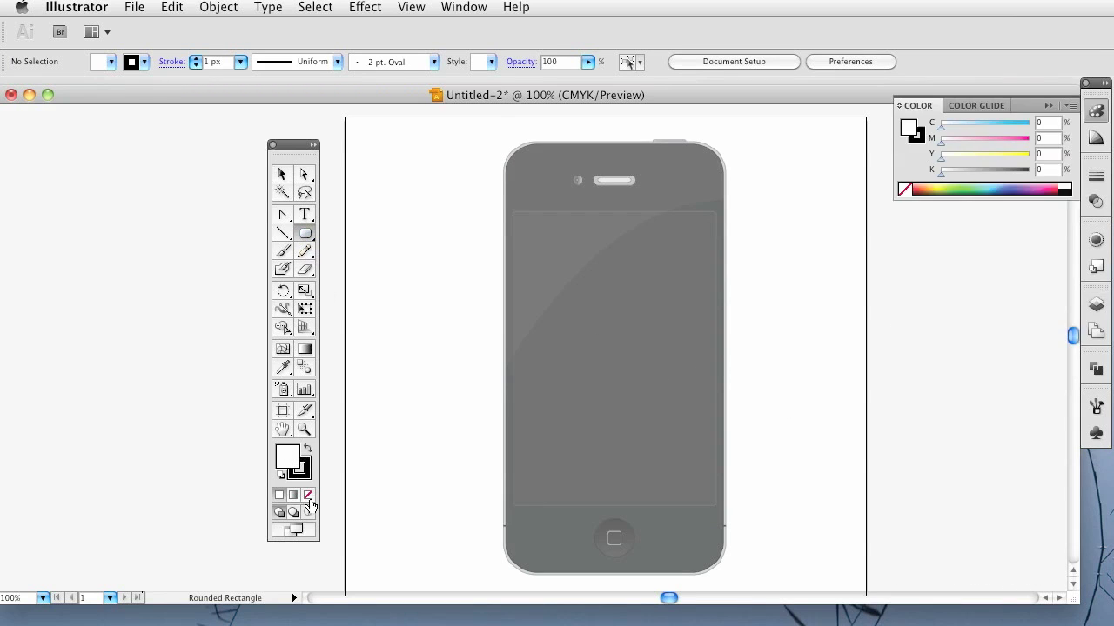
{"action": "left_click", "coordinate": [307, 495]}
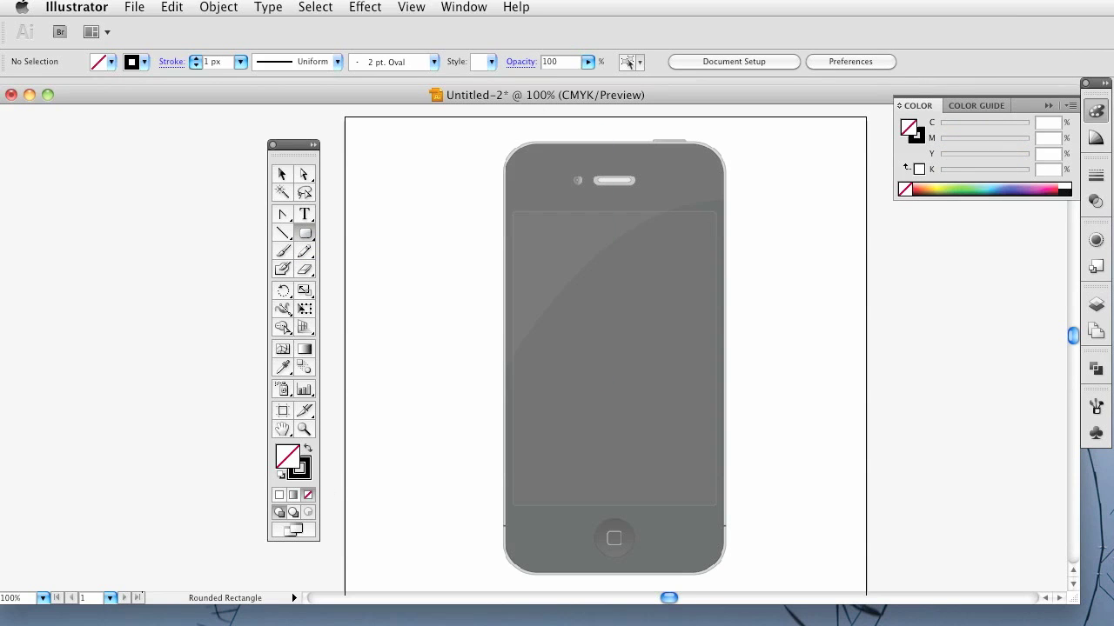
{"action": "left_click_drag", "start_coordinate": [502, 136], "coordinate": [727, 575]}
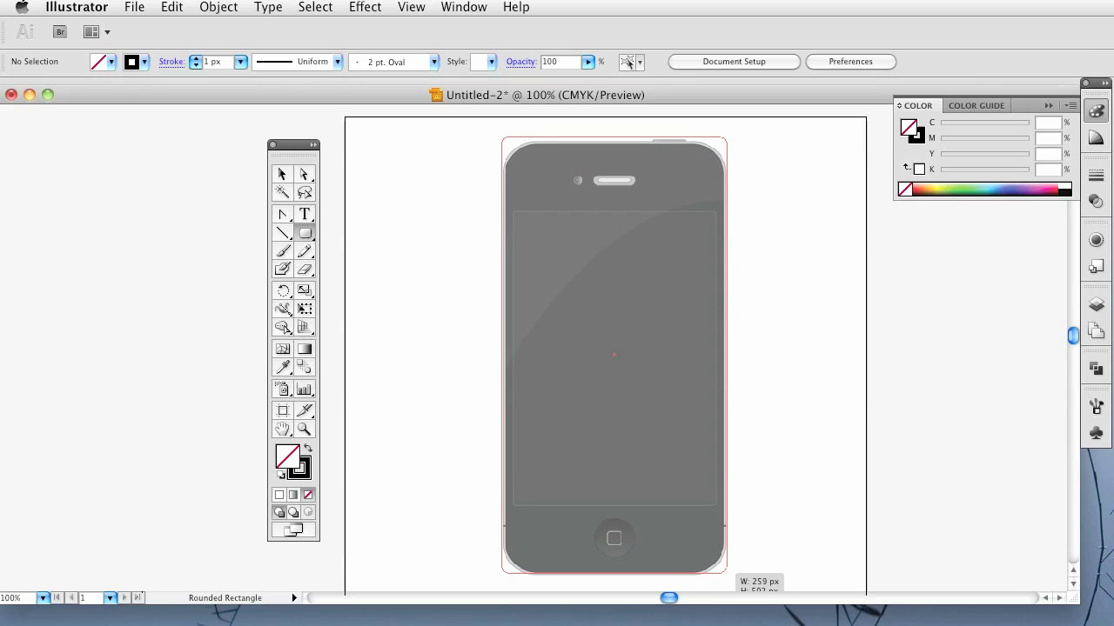
{"action": "left_click_drag", "start_coordinate": [727, 575], "coordinate": [726, 575]}
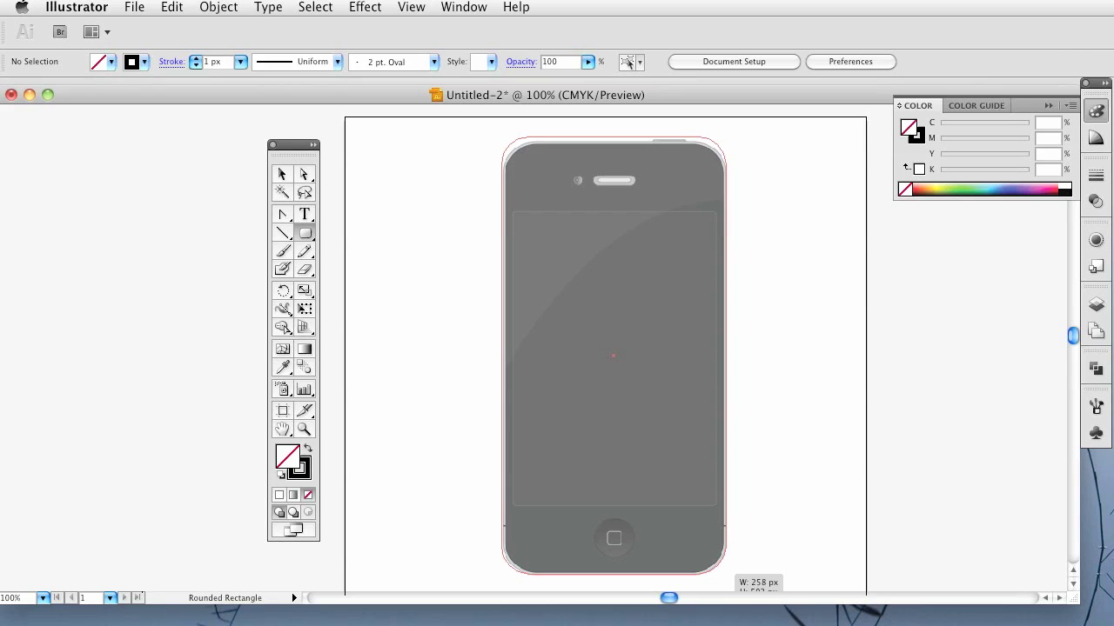
{"action": "left_click_drag", "start_coordinate": [725, 575], "coordinate": [726, 575]}
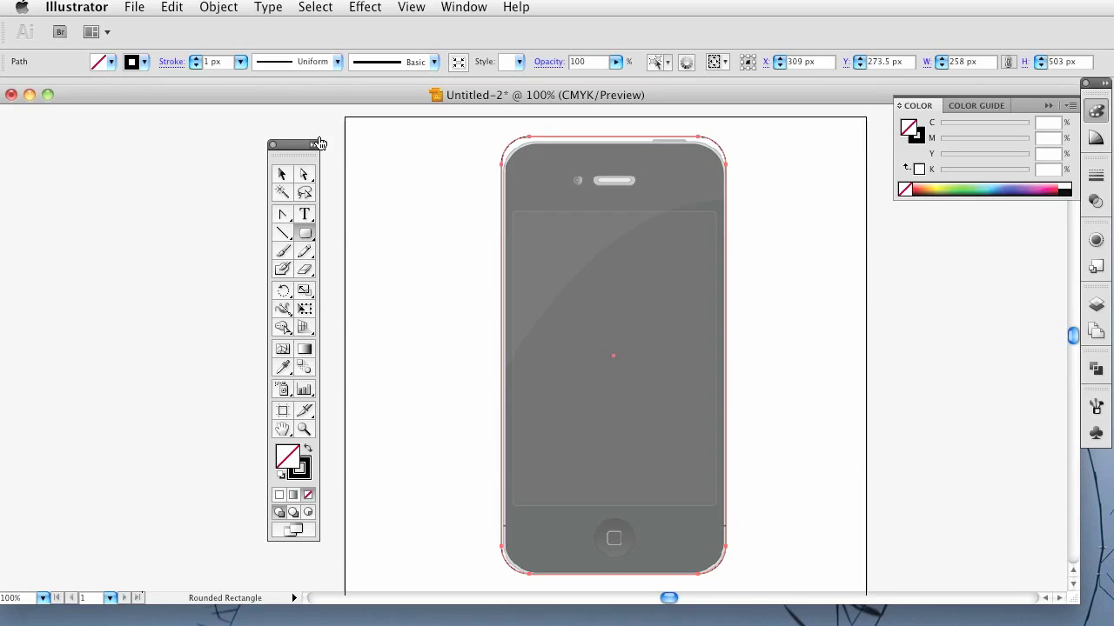
Trim the outline to 498 px tall and zoom in to check its edges.
{"action": "left_click", "coordinate": [281, 174]}
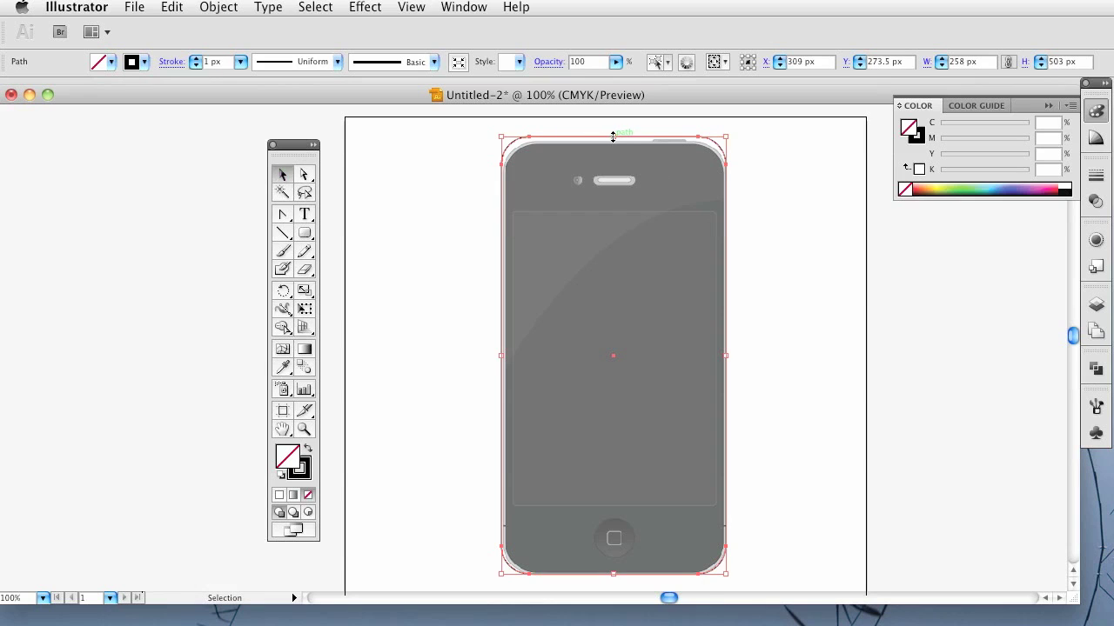
{"action": "left_click_drag", "start_coordinate": [613, 136], "coordinate": [612, 142]}
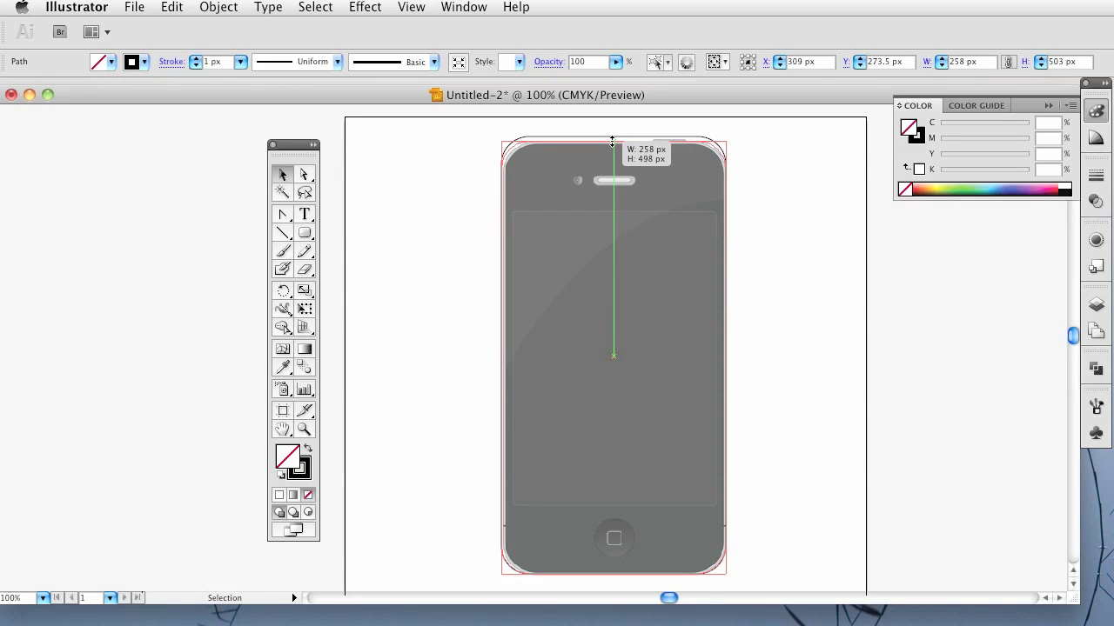
{"action": "left_click_drag", "start_coordinate": [612, 142], "coordinate": [612, 142]}
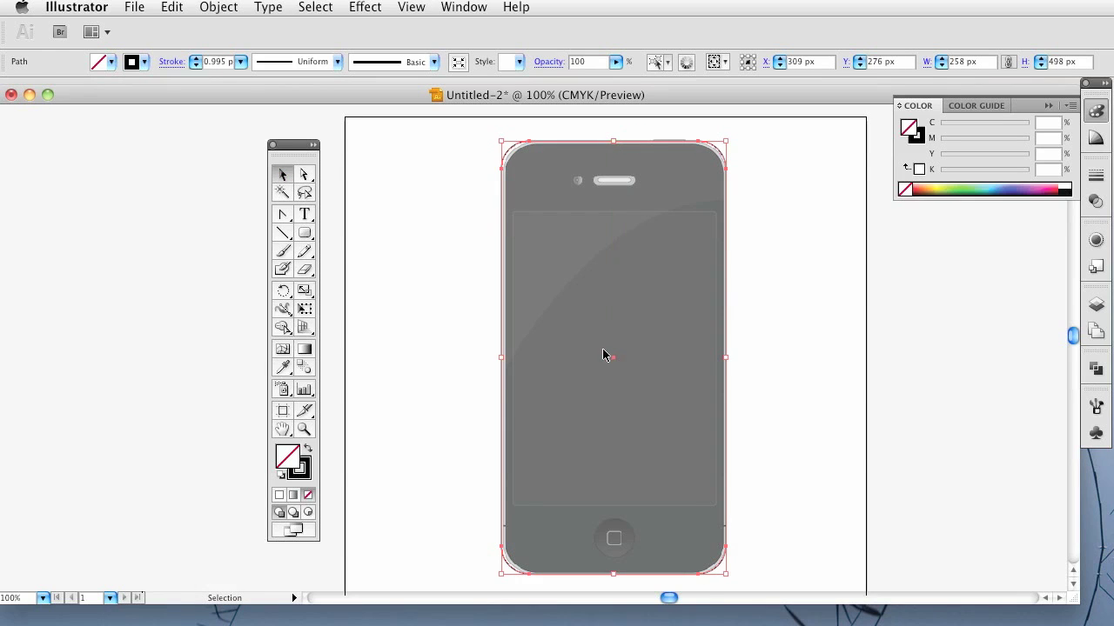
{"action": "key", "text": "super+equal"}
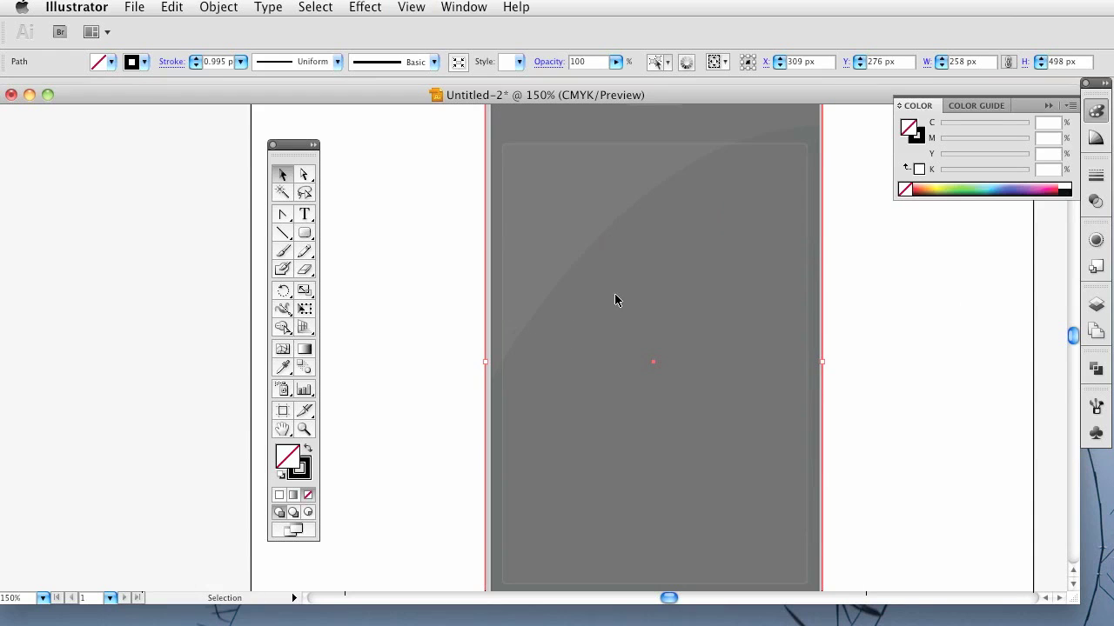
{"action": "key", "text": "super+equal"}
{"action": "key", "text": "super+equal"}
{"action": "key", "text": "super+equal"}
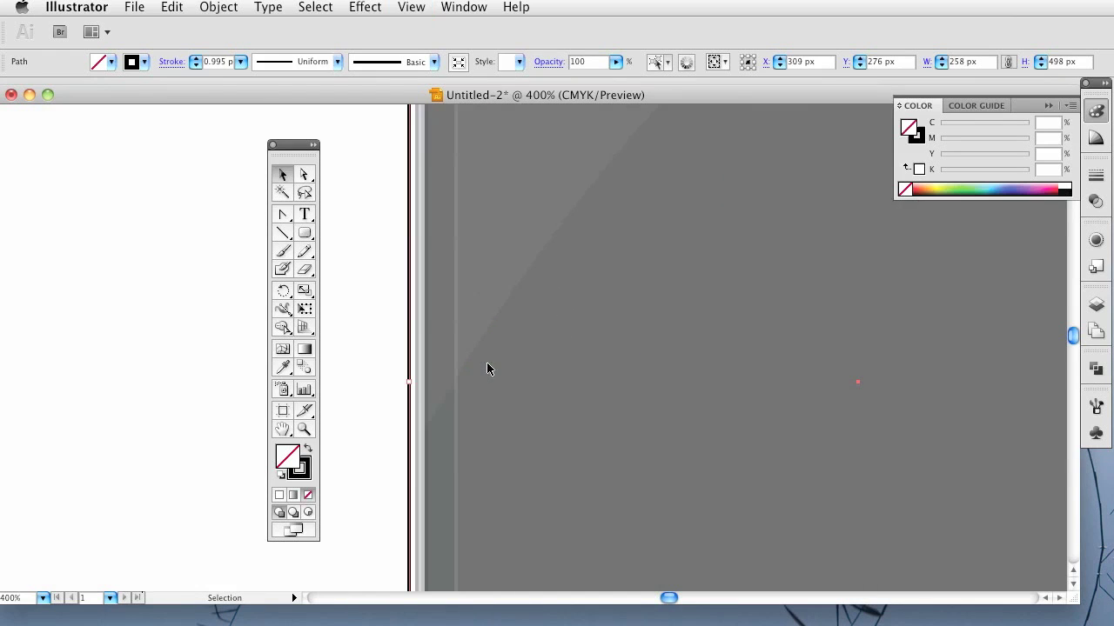
{"action": "left_click_drag", "start_coordinate": [408, 383], "coordinate": [417, 386]}
{"action": "scroll", "coordinate": [525, 380], "scroll_direction": "right", "scroll_amount": 10}
{"action": "scroll", "coordinate": [887, 365], "scroll_direction": "right", "scroll_amount": 2}
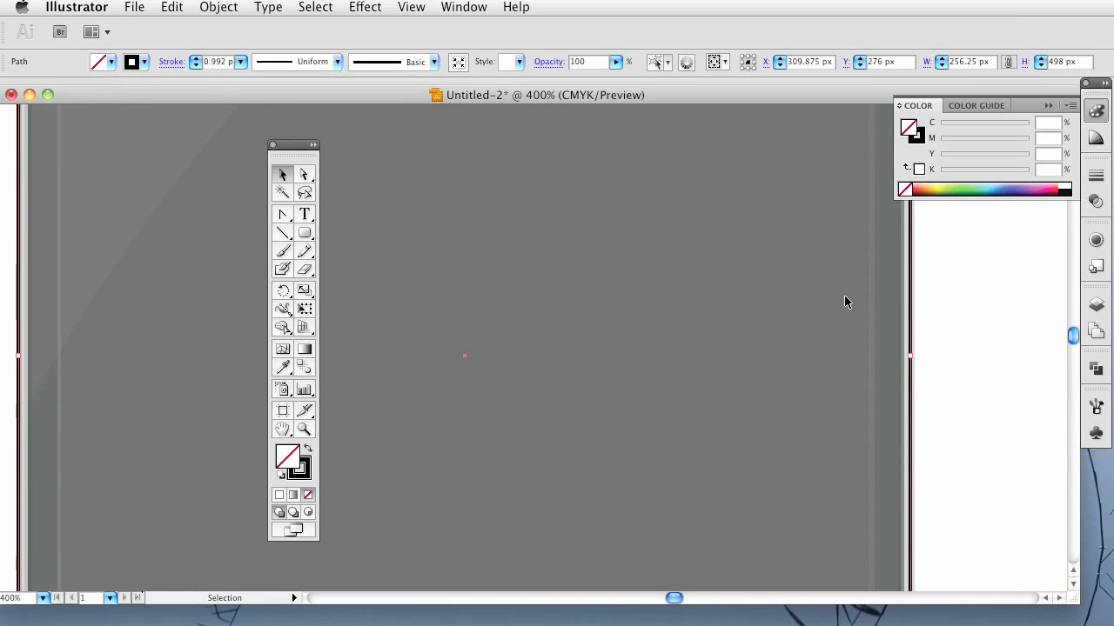
{"action": "key", "text": "super+minus"}
{"action": "scroll", "coordinate": [748, 329], "scroll_direction": "left", "scroll_amount": 3}
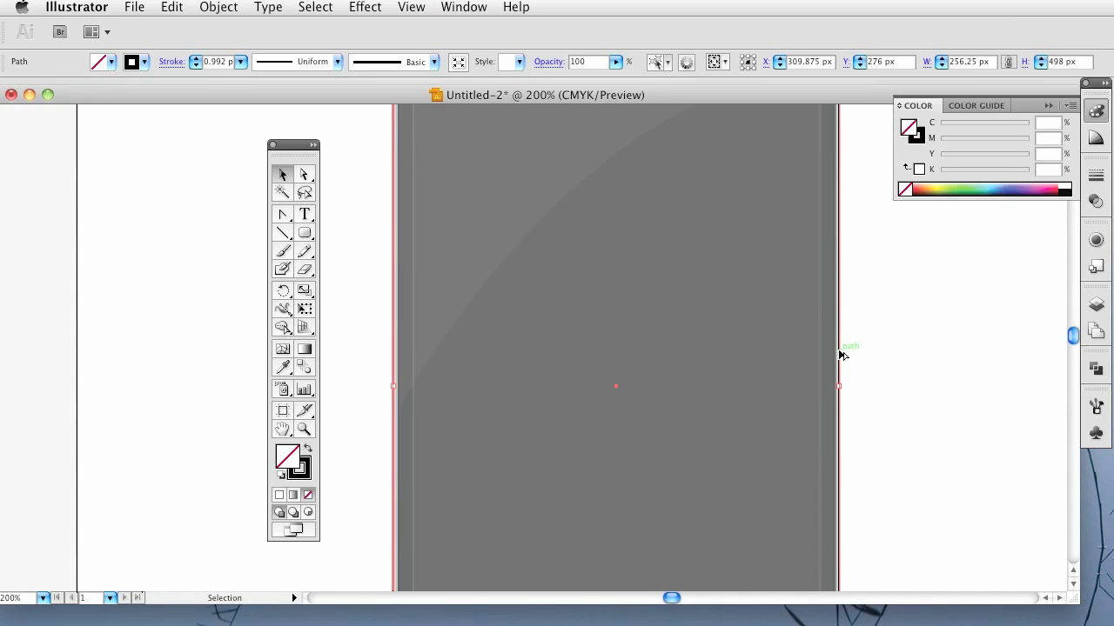
Copy the outline 25 px right, then scale it to 98% width and 99% height.
{"action": "left_click_drag", "start_coordinate": [840, 355], "coordinate": [881, 352]}
{"action": "key", "text": "super+1"}
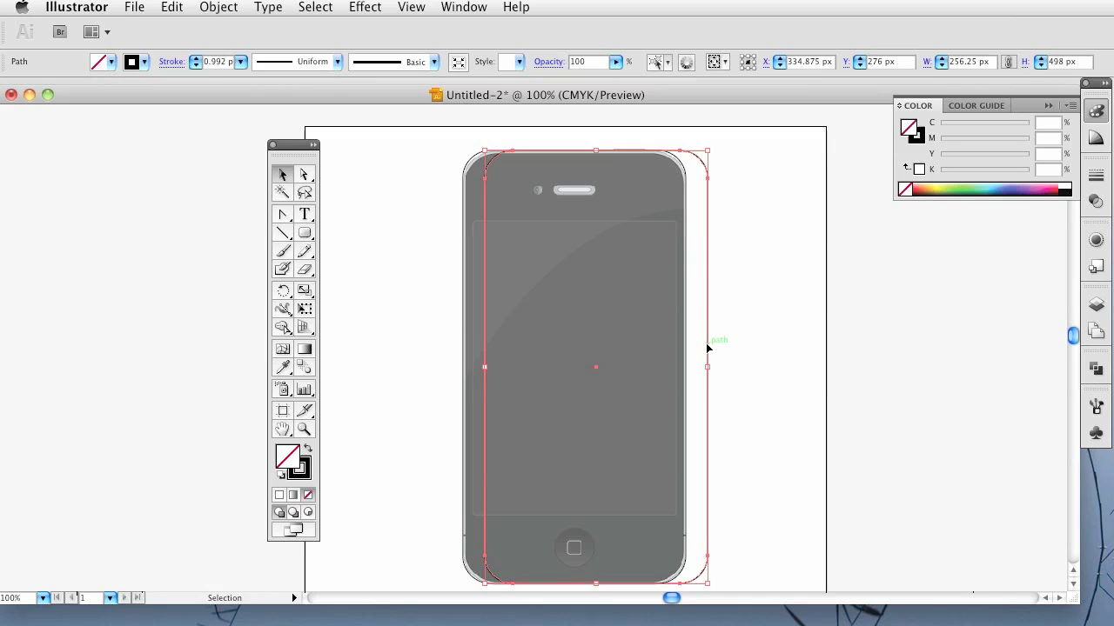
{"action": "right_click", "coordinate": [708, 245]}
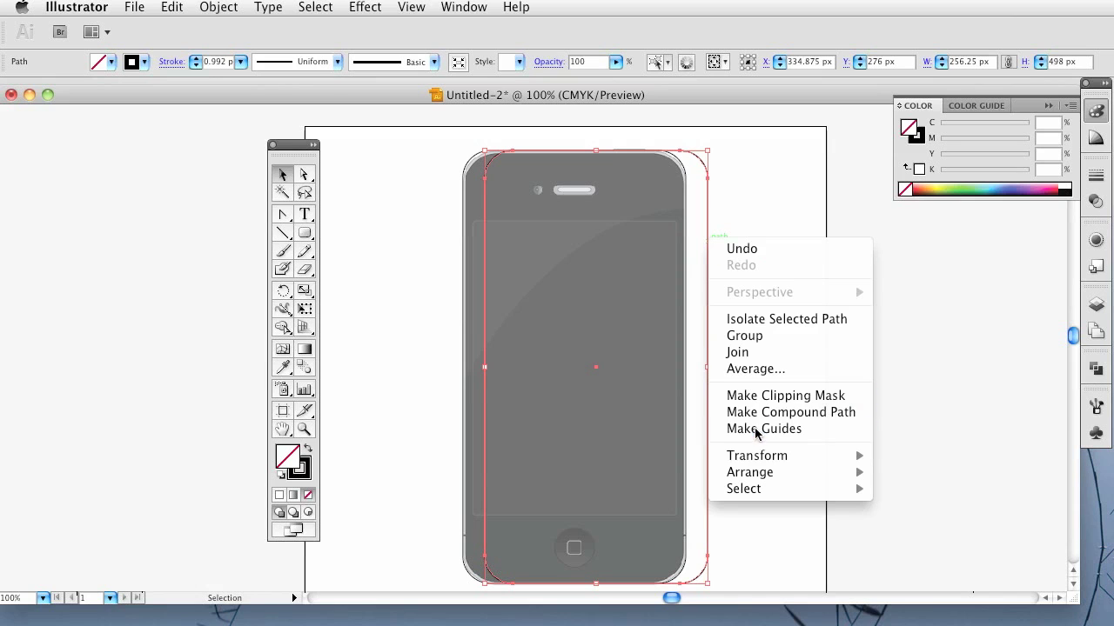
{"action": "mouse_move", "coordinate": [754, 456]}
{"action": "left_click", "coordinate": [917, 532]}
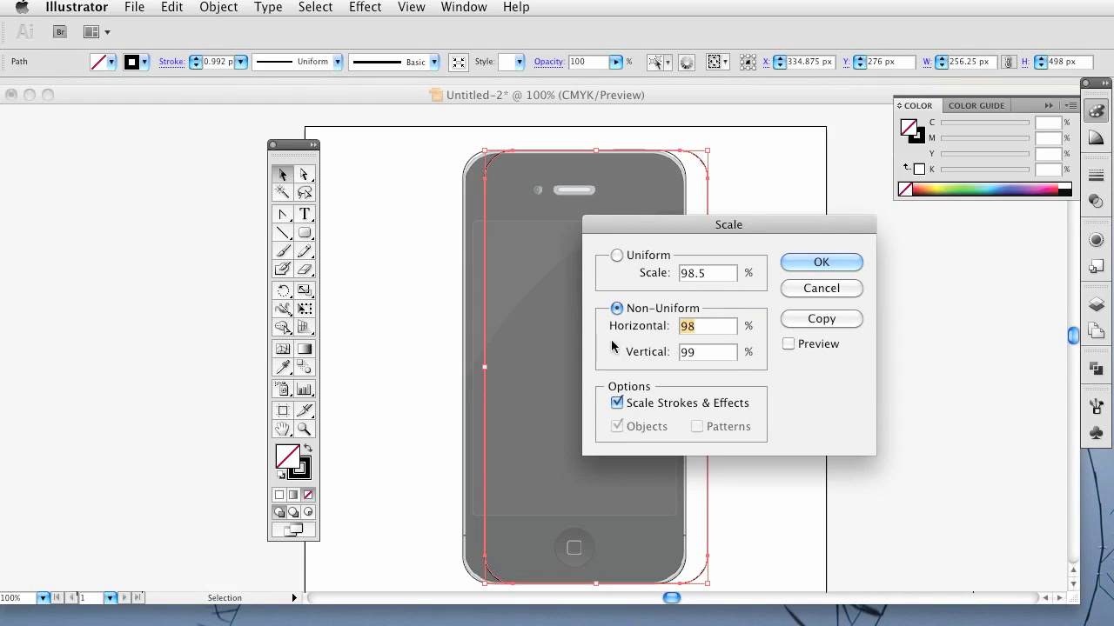
{"action": "left_click", "coordinate": [709, 327]}
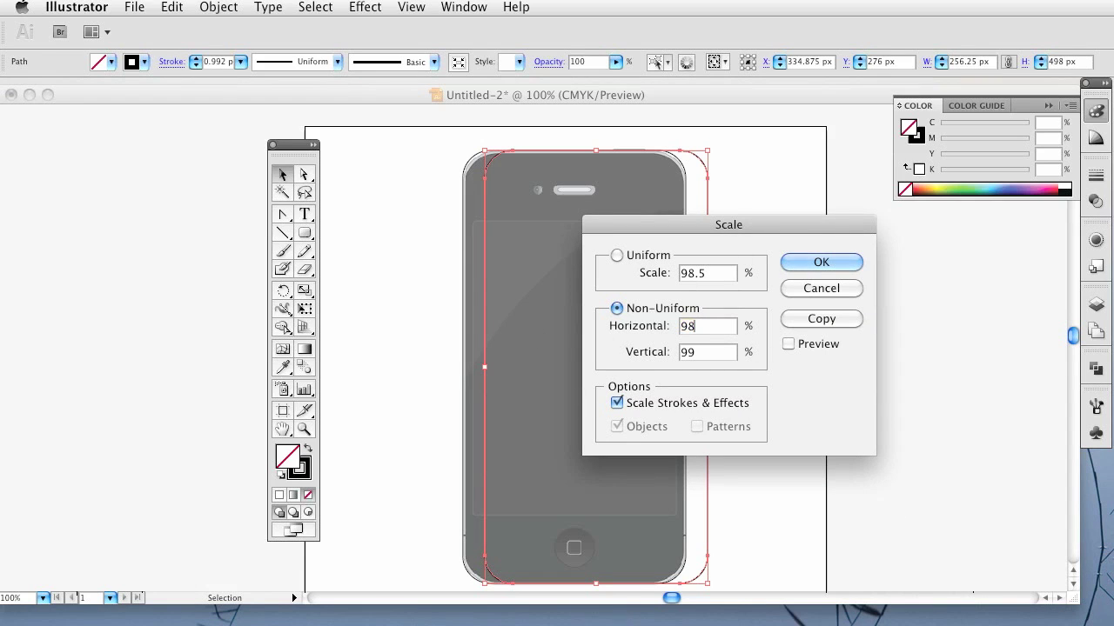
{"action": "double_click", "coordinate": [706, 352]}
{"action": "left_click", "coordinate": [826, 264]}
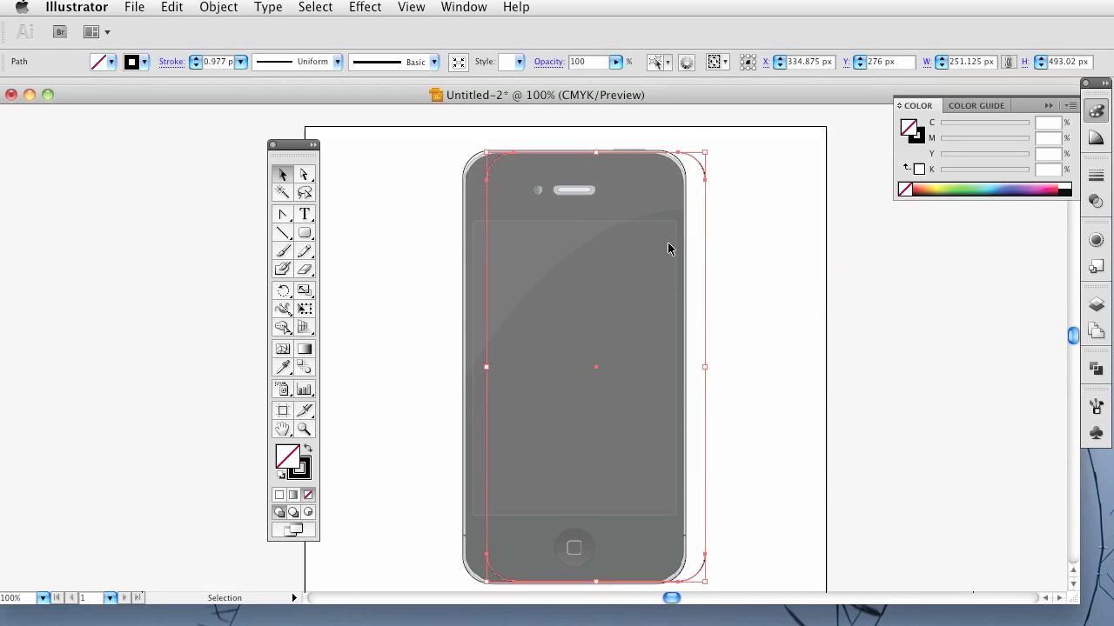
Move the body outline onto the reference and centre it both ways (X 309.875, Y 275.755 px).
{"action": "left_click_drag", "start_coordinate": [707, 299], "coordinate": [680, 294]}
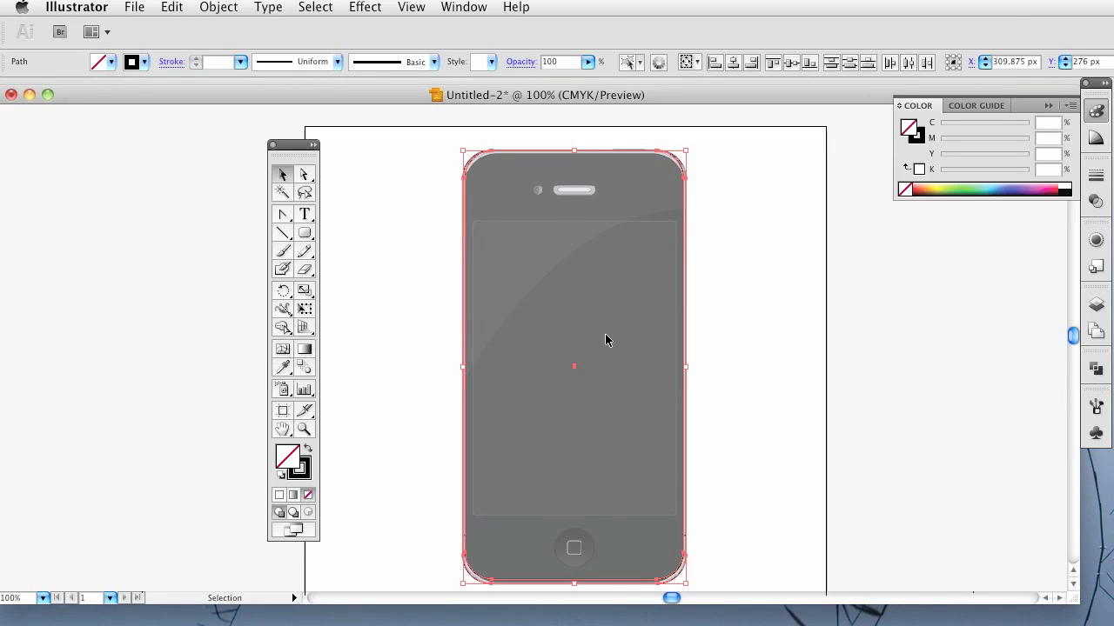
{"action": "left_click", "coordinate": [732, 64]}
{"action": "left_click", "coordinate": [790, 65]}
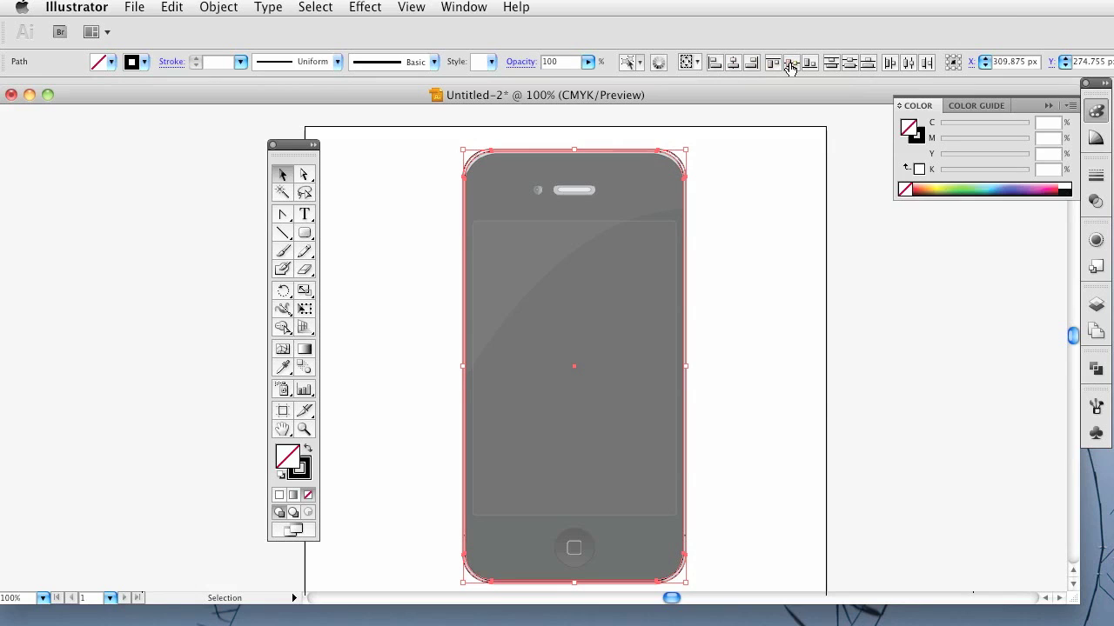
{"action": "left_click", "coordinate": [754, 261]}
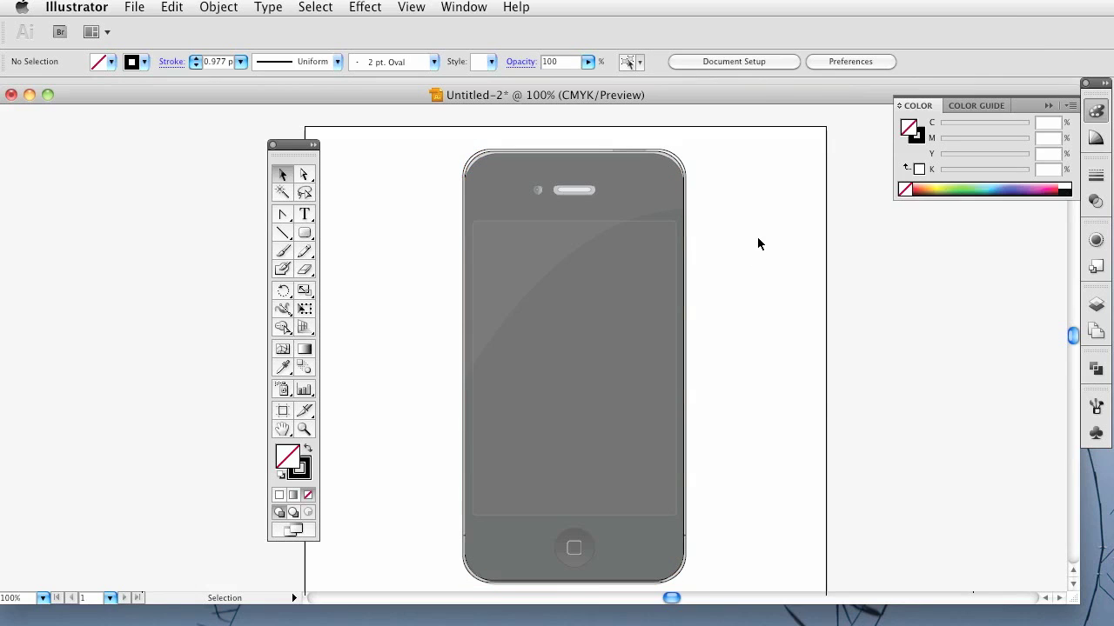
{"action": "left_click", "coordinate": [661, 266]}
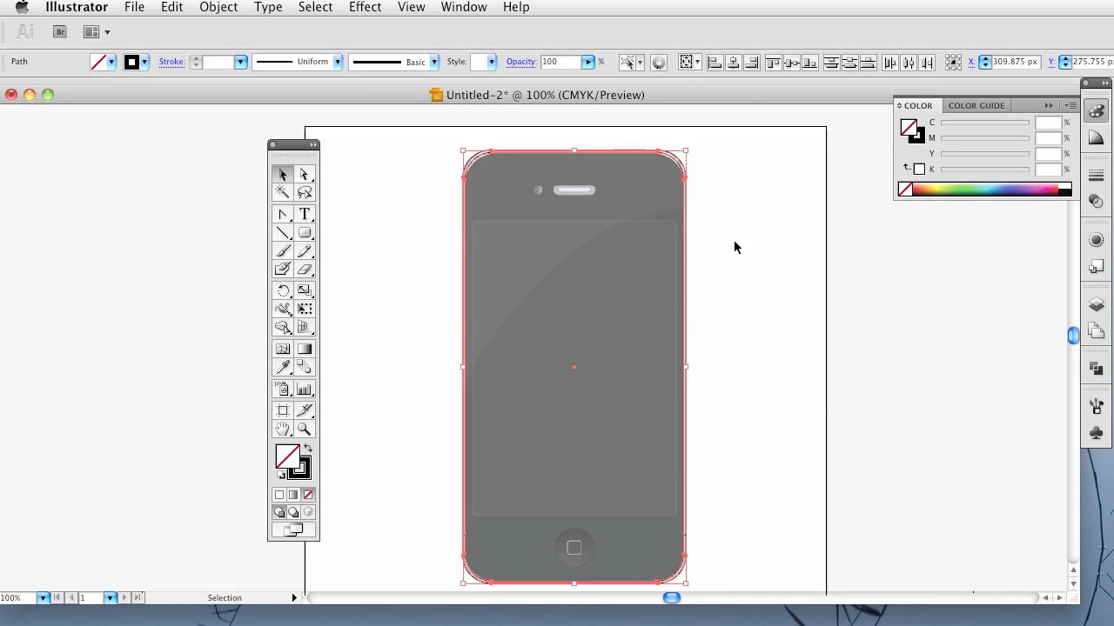
{"action": "left_click", "coordinate": [703, 167]}
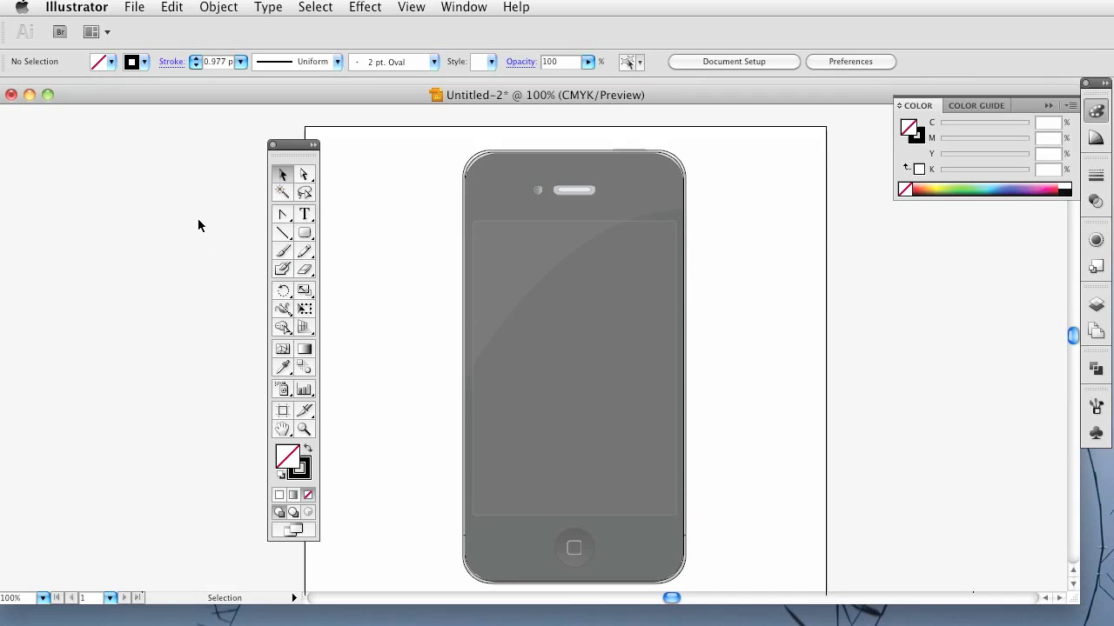
Draw a rounded-rectangle screen outline of about 236 × 340 px over the reference screen.
{"action": "left_click", "coordinate": [304, 232]}
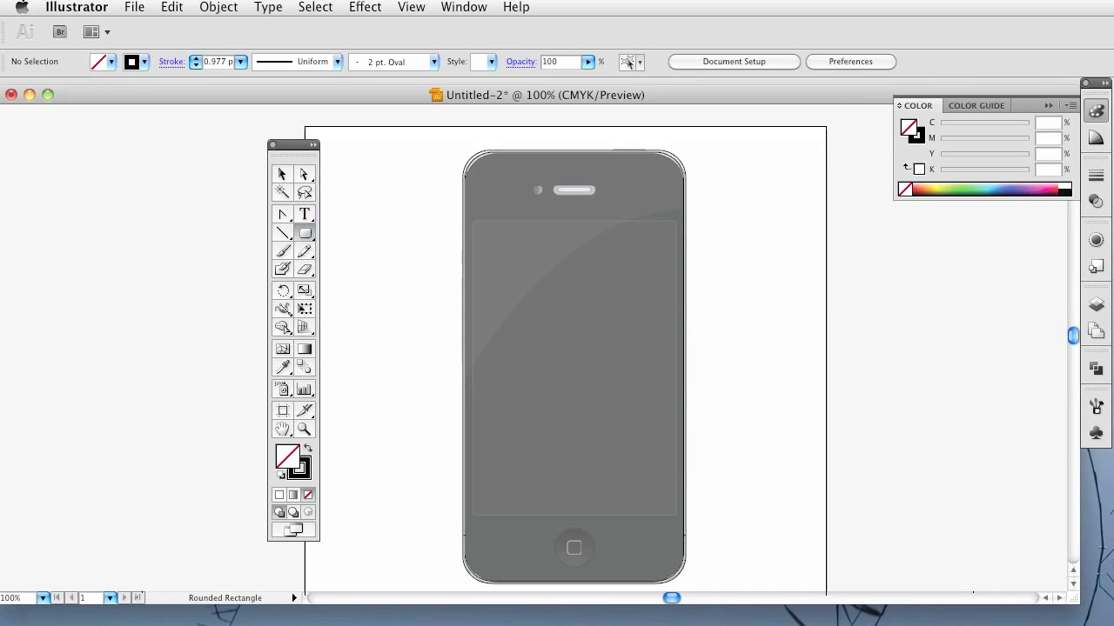
{"action": "left_click_drag", "start_coordinate": [472, 221], "coordinate": [678, 518]}
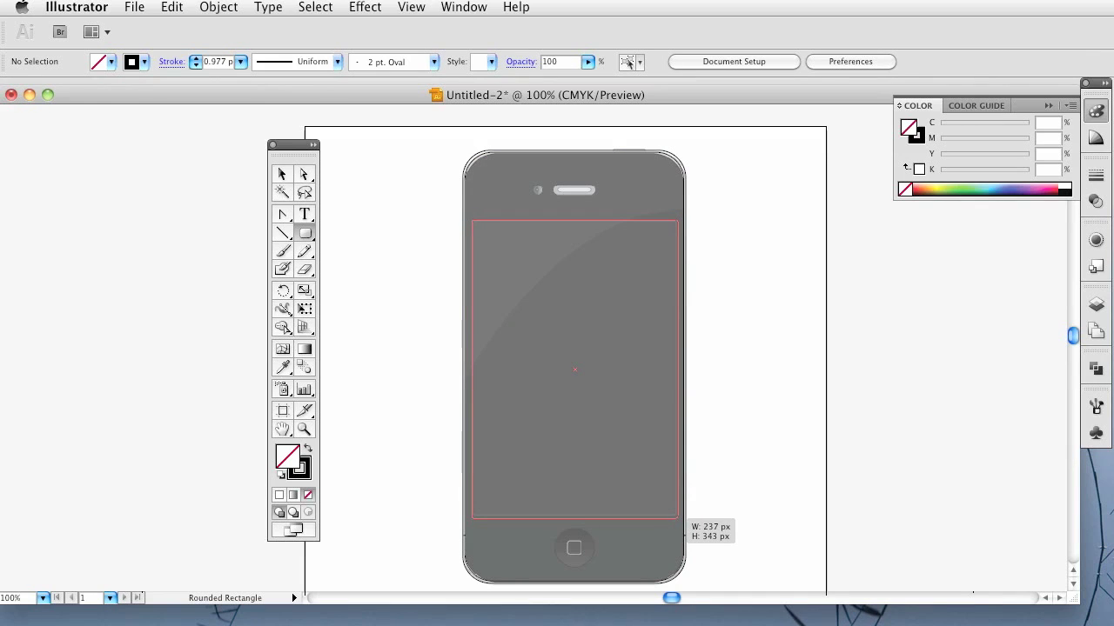
{"action": "left_click_drag", "start_coordinate": [678, 518], "coordinate": [676, 516]}
{"action": "left_click", "coordinate": [282, 175]}
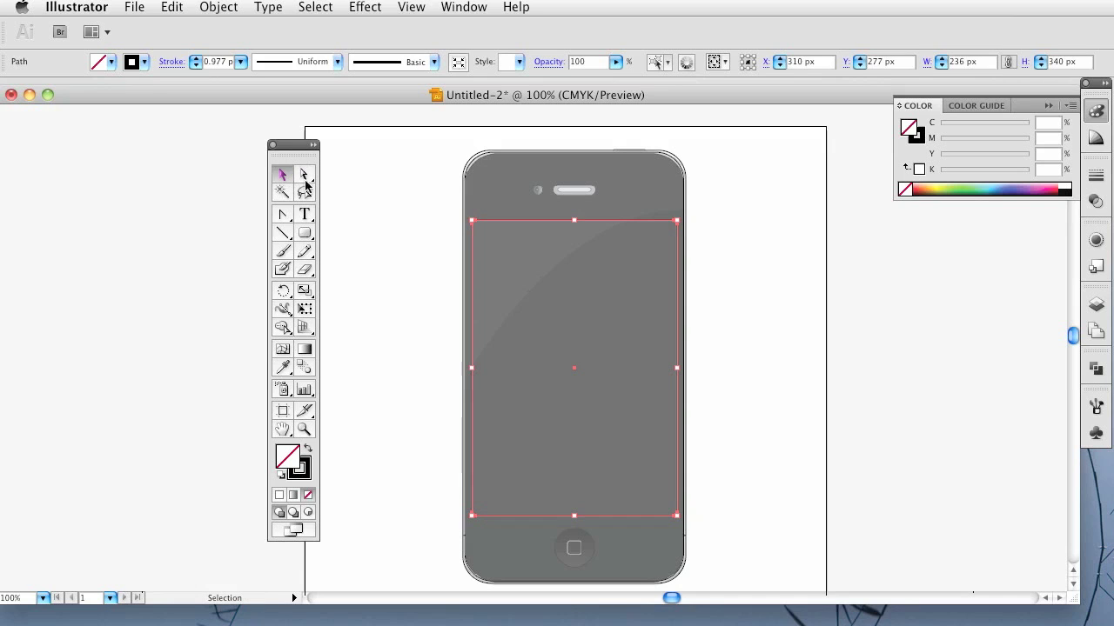
Centre the screen outline horizontally and vertically within the body outline.
{"action": "left_click", "coordinate": [779, 294]}
{"action": "left_click_drag", "start_coordinate": [781, 291], "coordinate": [617, 345]}
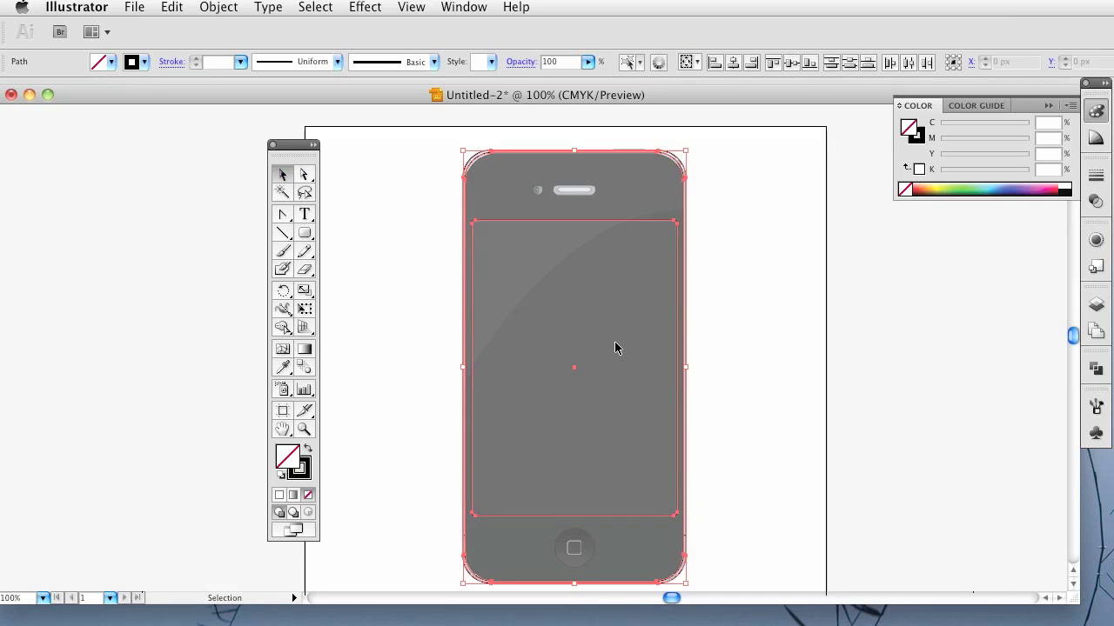
{"action": "left_click", "coordinate": [733, 63]}
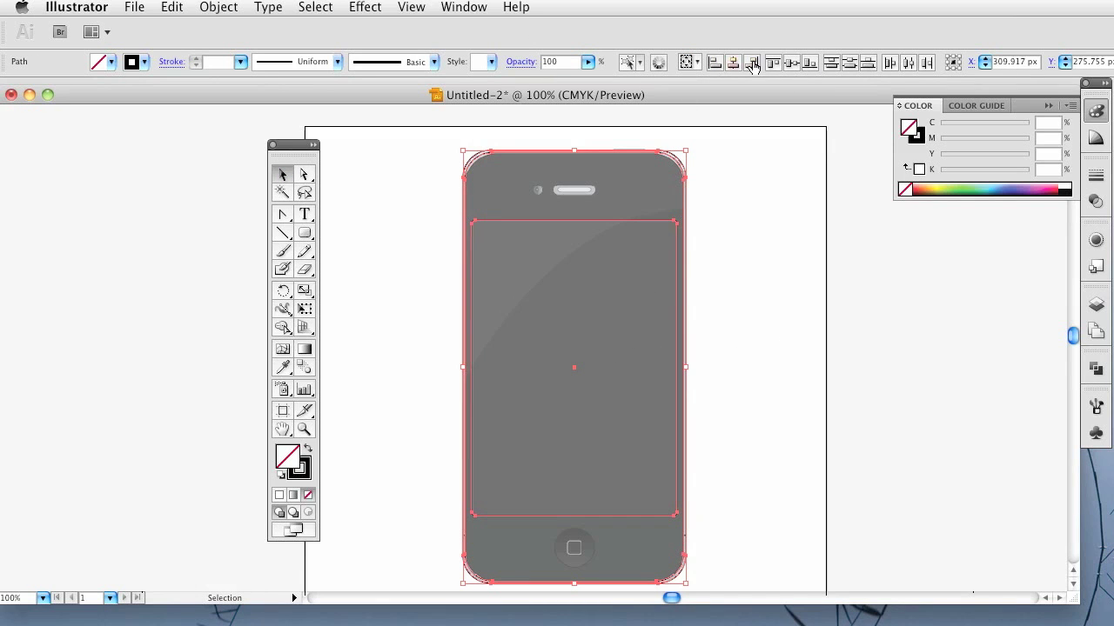
{"action": "left_click", "coordinate": [792, 63]}
{"action": "left_click", "coordinate": [784, 337]}
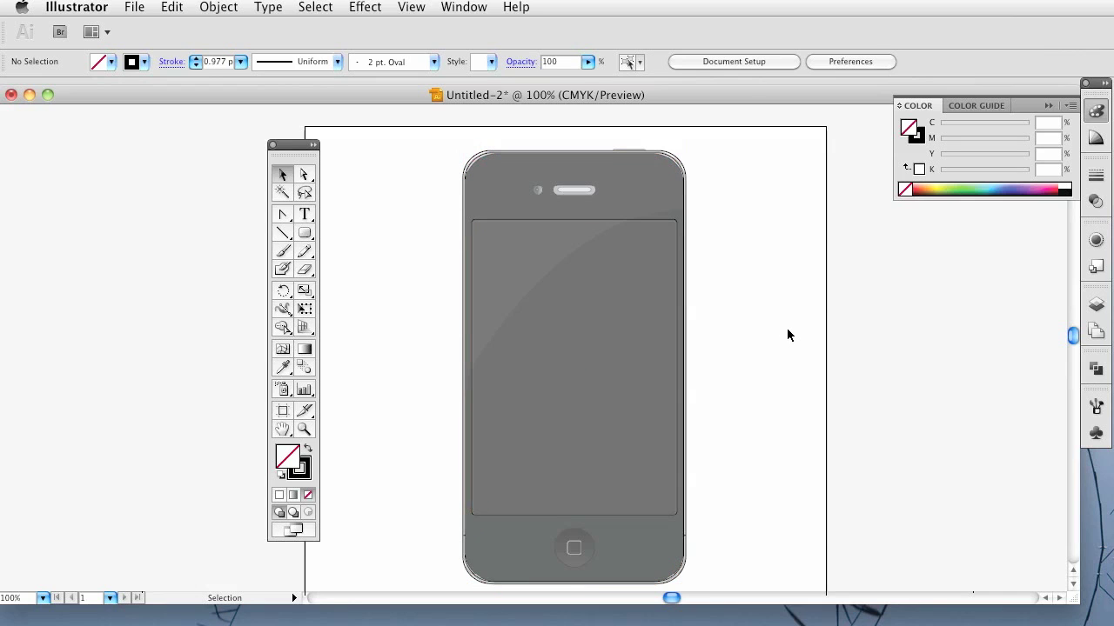
Zoom in and pan down to the lower part of the phone.
{"action": "key", "text": "super+equal"}
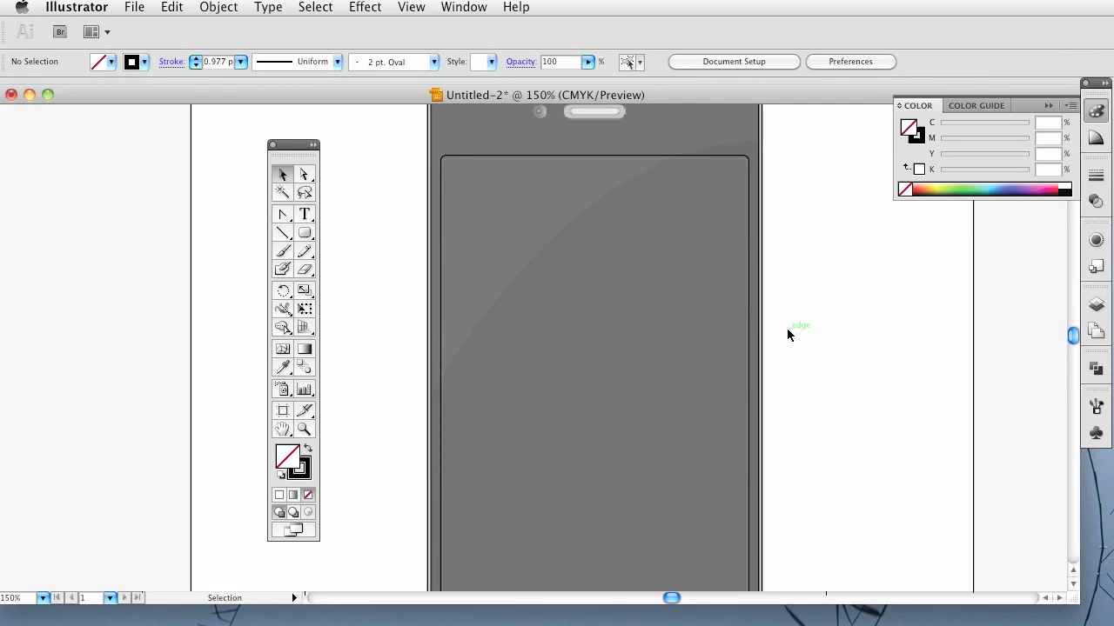
{"action": "key", "text": "space"}
{"action": "scroll", "coordinate": [738, 388], "scroll_direction": "down", "scroll_amount": 5}
{"action": "key", "text": "super+equal"}
{"action": "key", "text": "super+equal"}
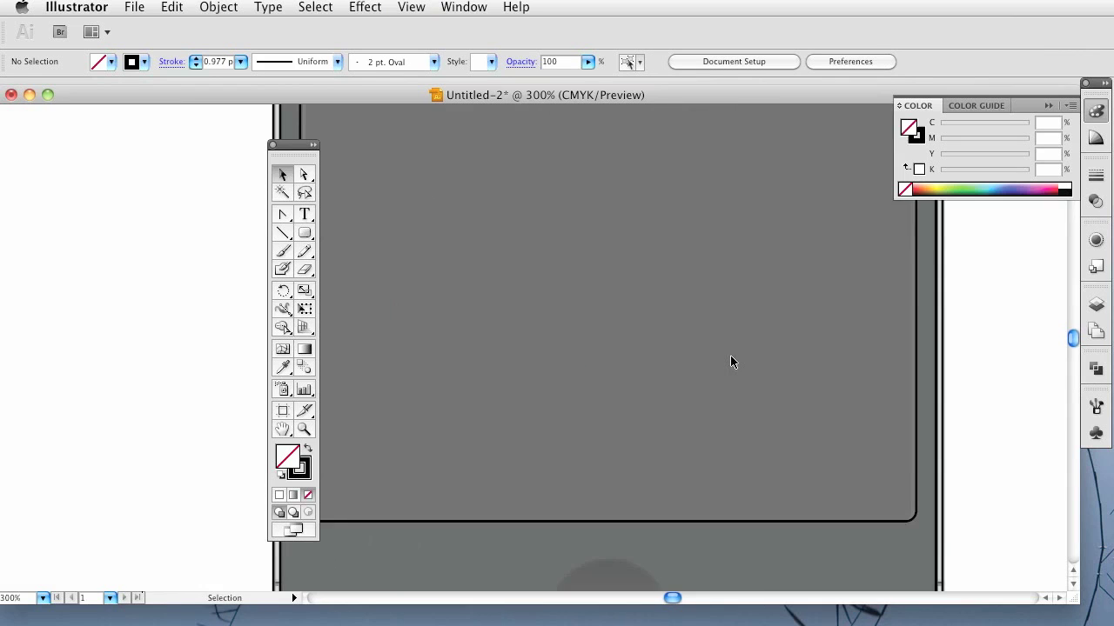
{"action": "scroll", "coordinate": [694, 378], "scroll_direction": "down", "scroll_amount": 5}
{"action": "scroll", "coordinate": [699, 313], "scroll_direction": "left", "scroll_amount": 2}
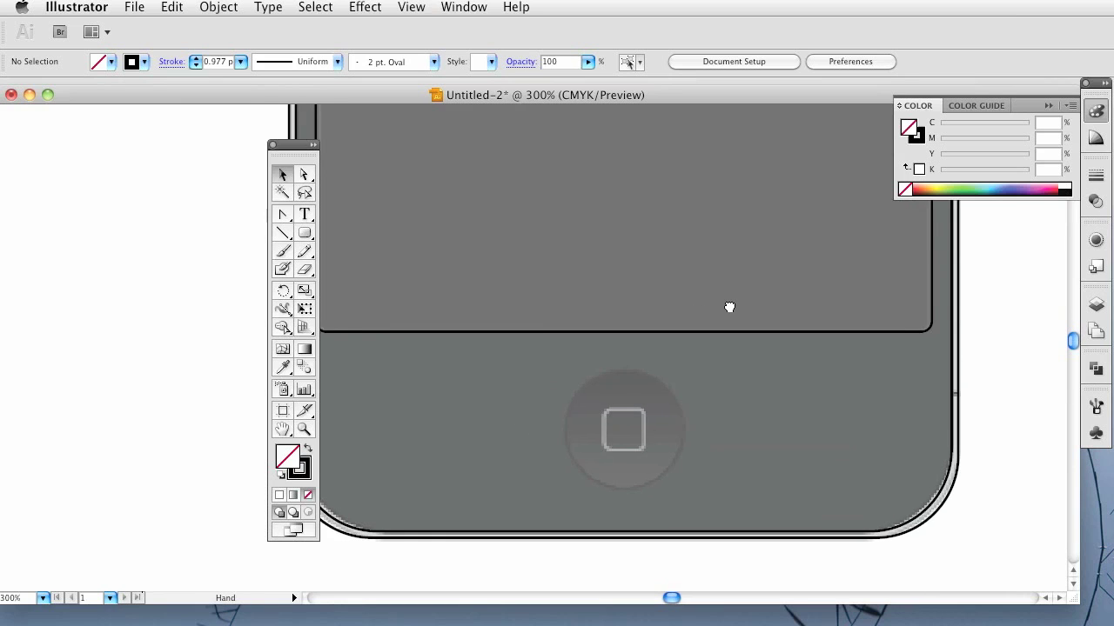
{"action": "scroll", "coordinate": [772, 309], "scroll_direction": "left", "scroll_amount": 1}
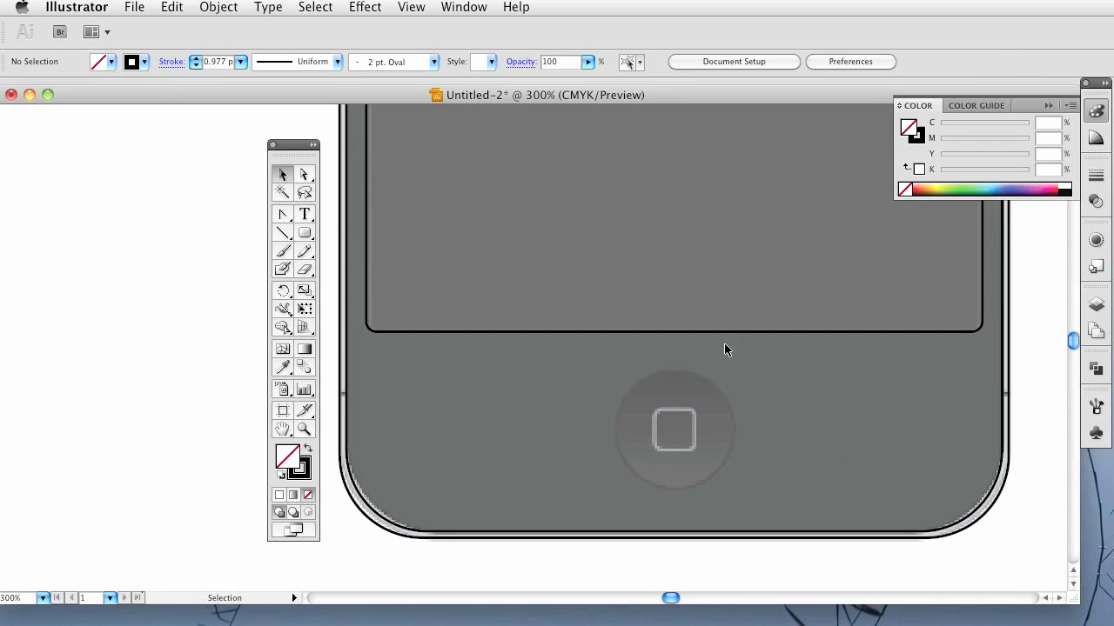
Draw a 46 px circle over the home button with the Ellipse tool.
{"action": "left_click", "coordinate": [304, 233]}
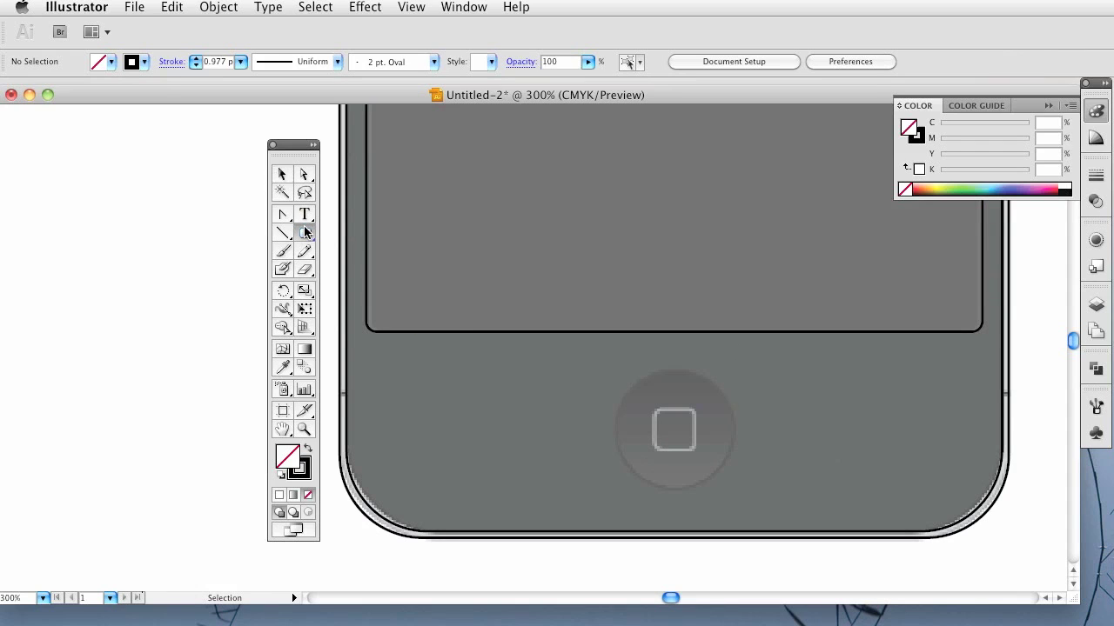
{"action": "left_click_drag", "start_coordinate": [305, 232], "coordinate": [394, 276]}
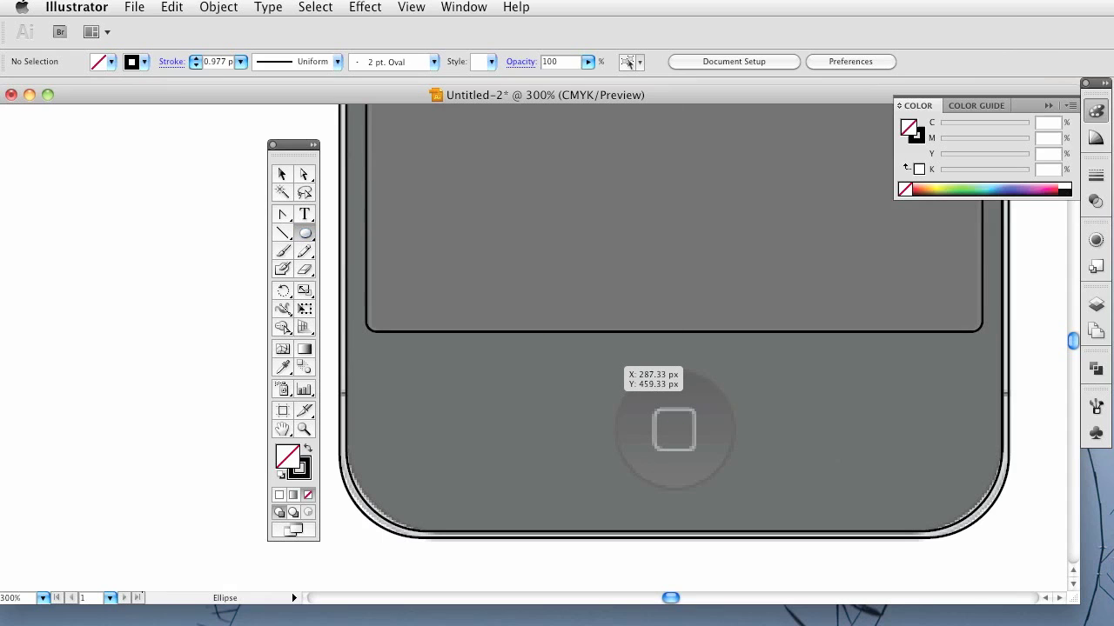
{"action": "left_click_drag", "start_coordinate": [616, 369], "coordinate": [734, 488]}
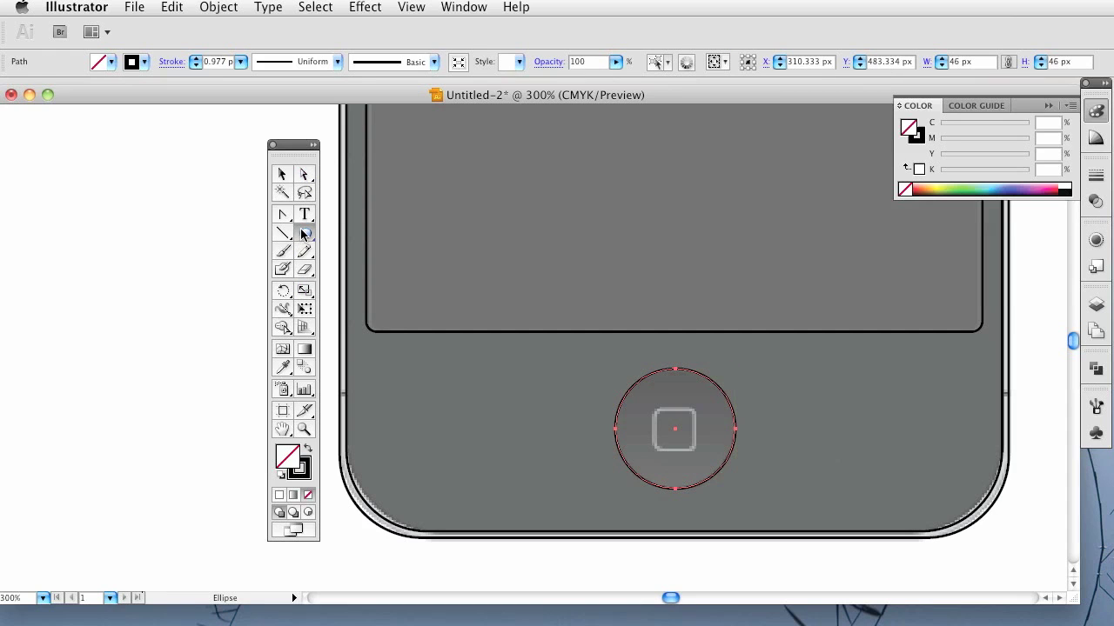
Draw a 16.666 px rounded square centred inside the home button.
{"action": "left_click_drag", "start_coordinate": [304, 233], "coordinate": [361, 256]}
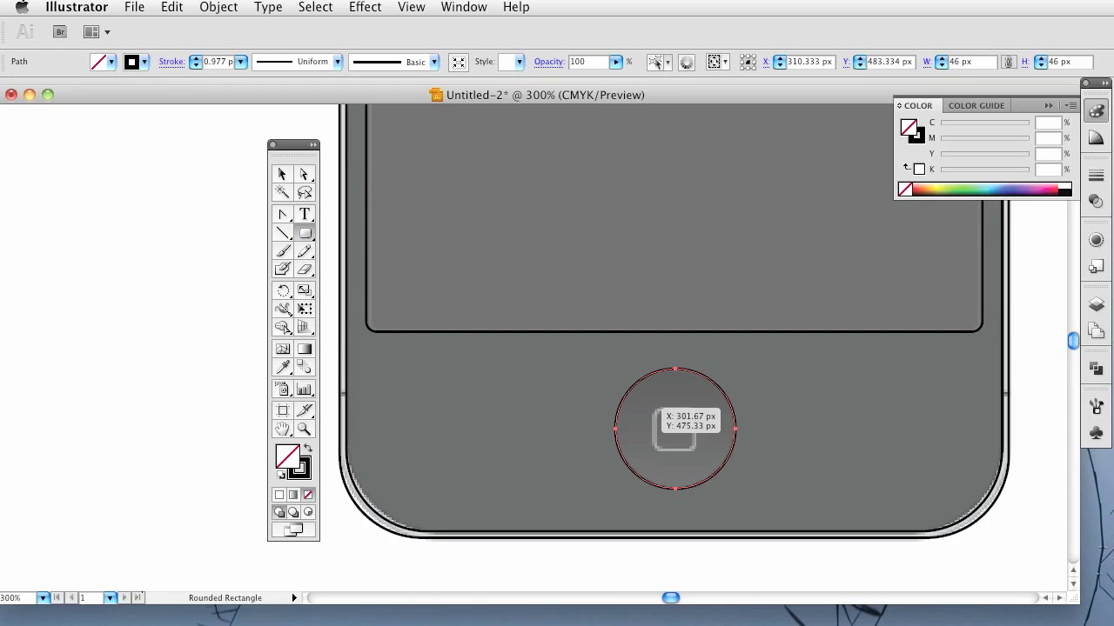
{"action": "left_click_drag", "start_coordinate": [675, 428], "coordinate": [696, 451]}
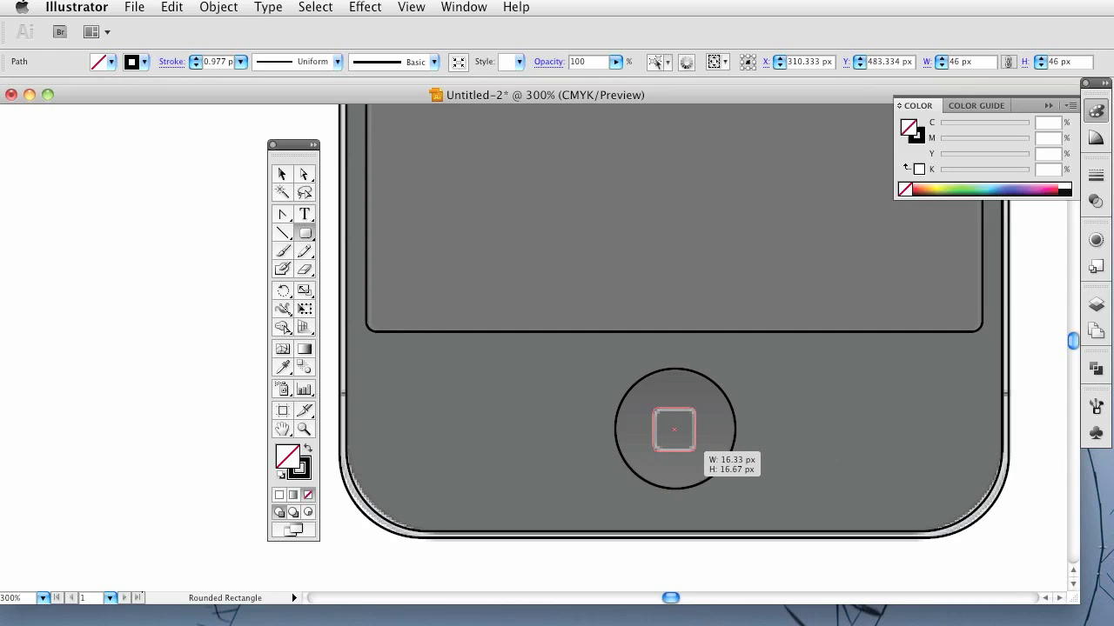
{"action": "left_click_drag", "start_coordinate": [696, 451], "coordinate": [696, 449]}
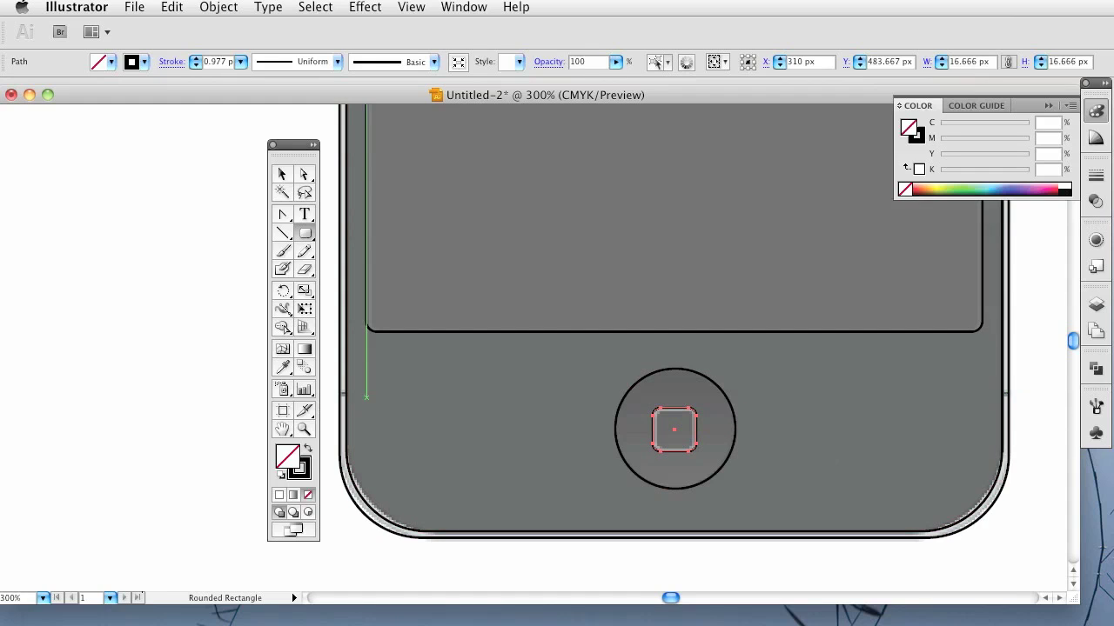
{"action": "left_click", "coordinate": [303, 229]}
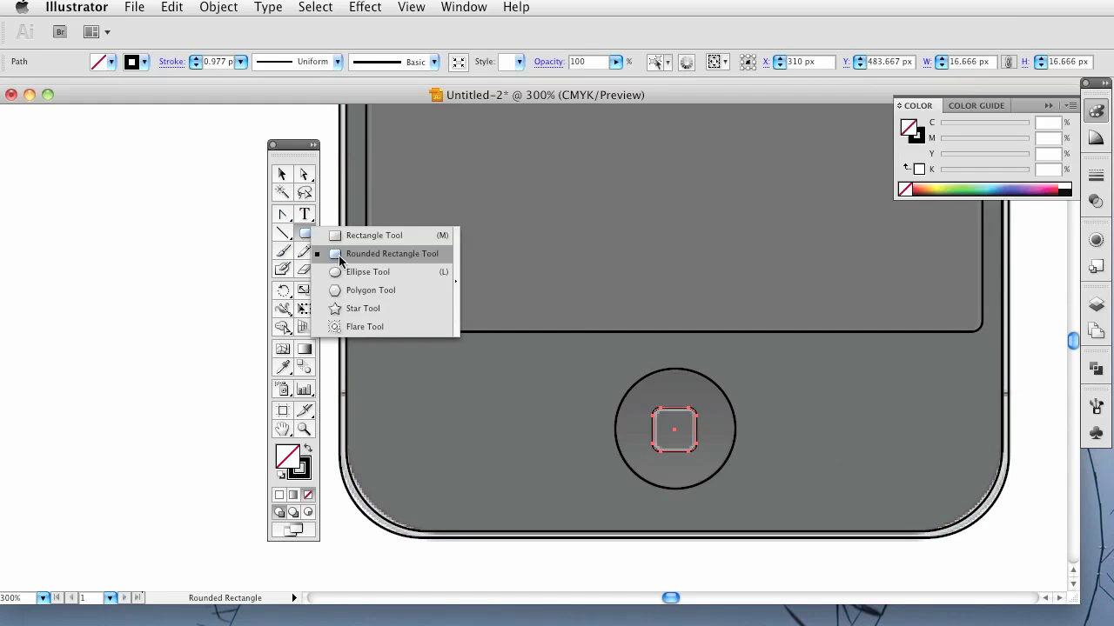
Draw a horizontal separator line across the phone and give it a 1.5 px stroke.
{"action": "left_click", "coordinate": [282, 232]}
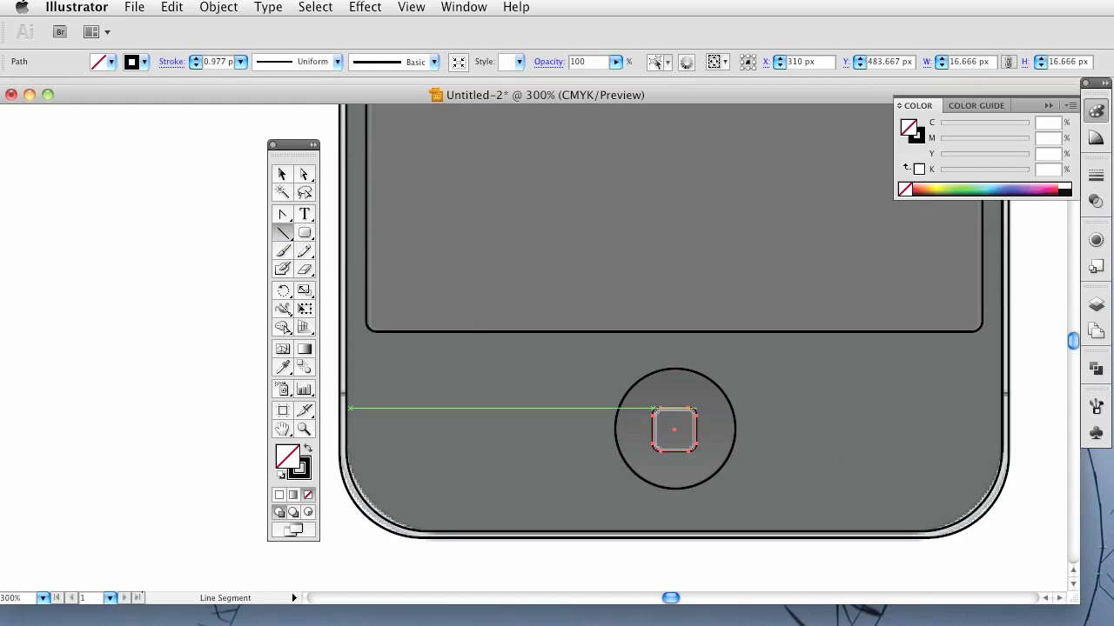
{"action": "left_click_drag", "start_coordinate": [329, 395], "coordinate": [1018, 395]}
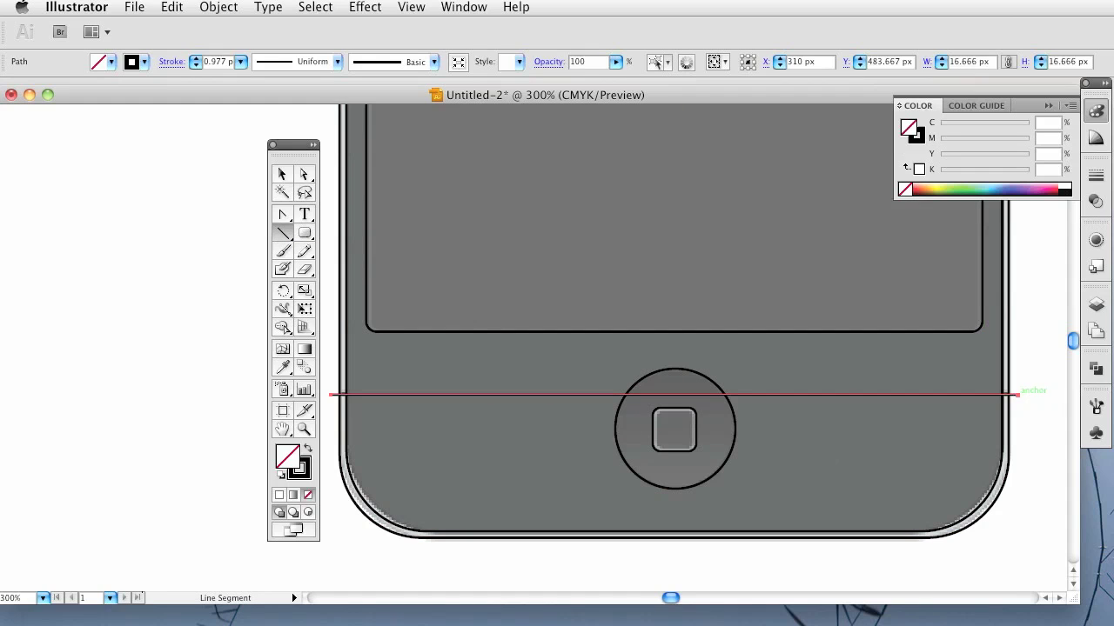
{"action": "left_click", "coordinate": [1096, 177]}
{"action": "left_click", "coordinate": [463, 8]}
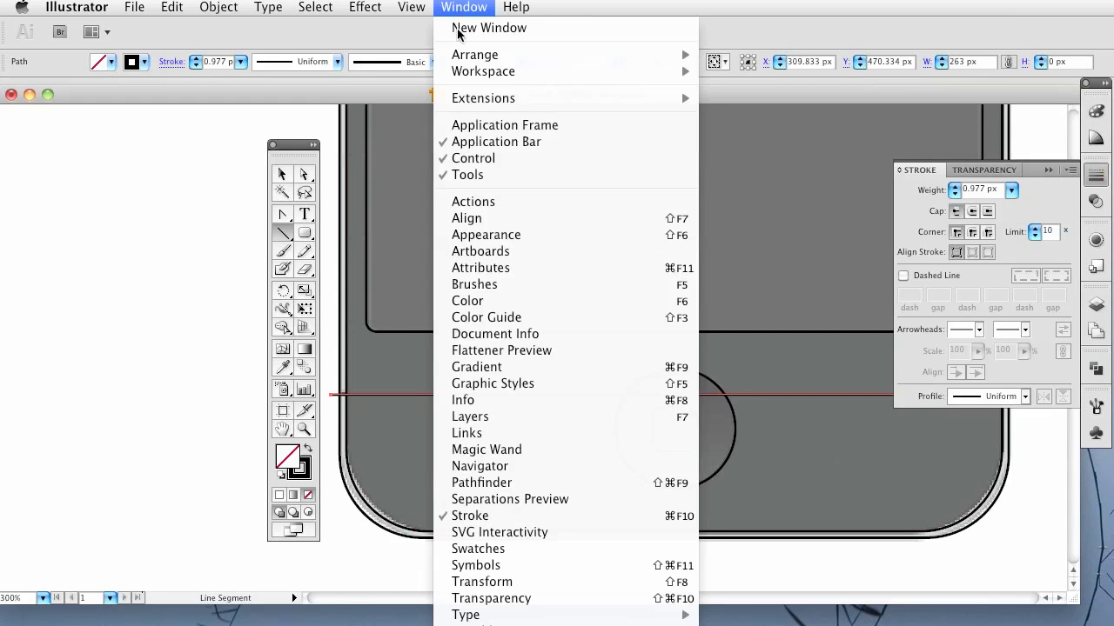
{"action": "left_click", "coordinate": [1035, 169]}
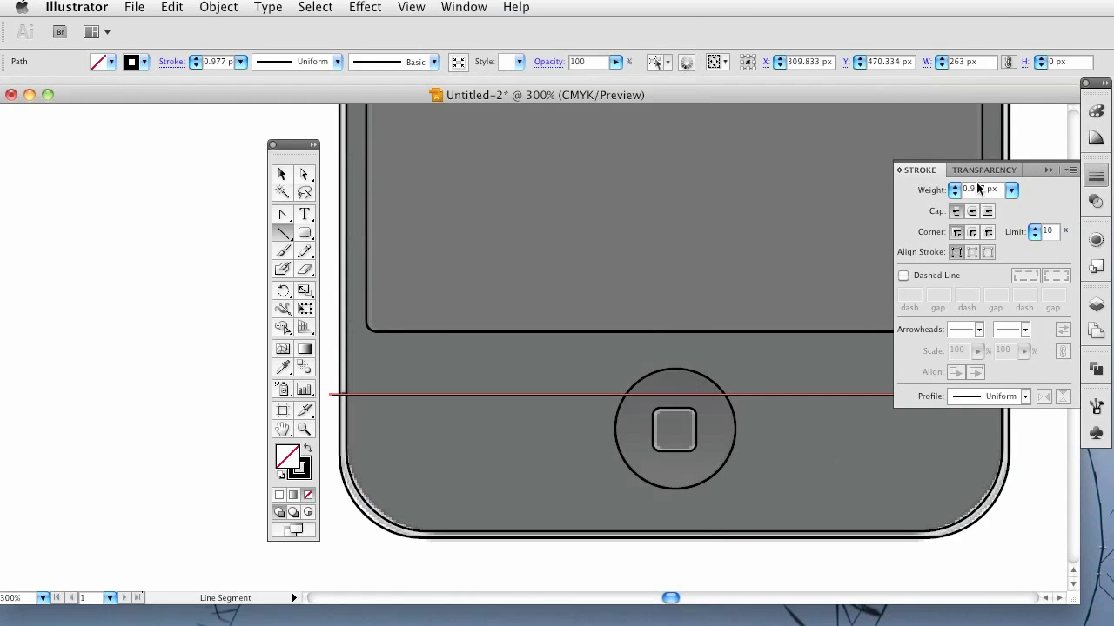
{"action": "left_click", "coordinate": [996, 190]}
{"action": "type", "text": "1.5"}
{"action": "key", "text": "Return"}
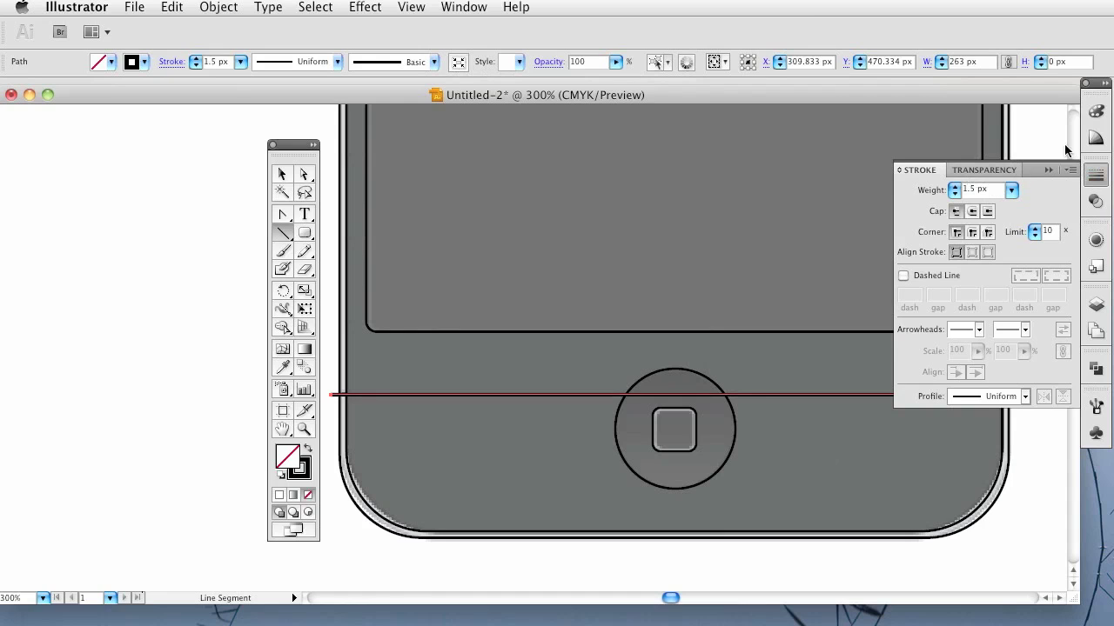
{"action": "left_click", "coordinate": [1096, 175]}
Pull the separator line's ends in to the body edges, about 256 px wide.
{"action": "left_click", "coordinate": [283, 174]}
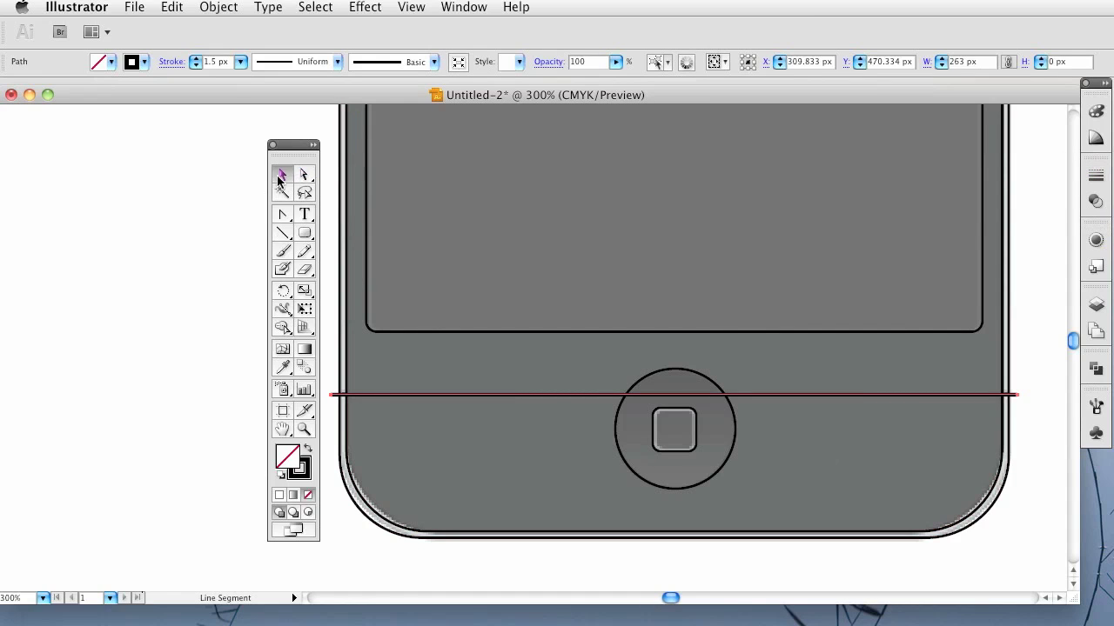
{"action": "left_click_drag", "start_coordinate": [332, 395], "coordinate": [341, 394]}
{"action": "left_click_drag", "start_coordinate": [1018, 396], "coordinate": [1007, 394]}
{"action": "left_click", "coordinate": [1034, 359]}
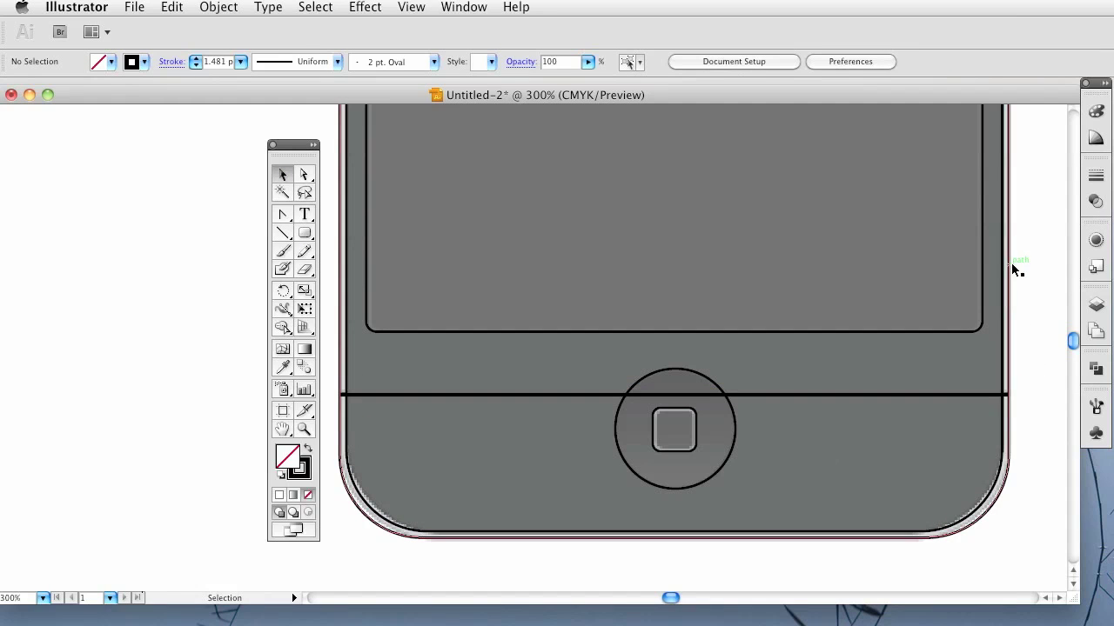
Restack the separator line using the right-click Arrange menu, then deselect it.
{"action": "right_click", "coordinate": [937, 400]}
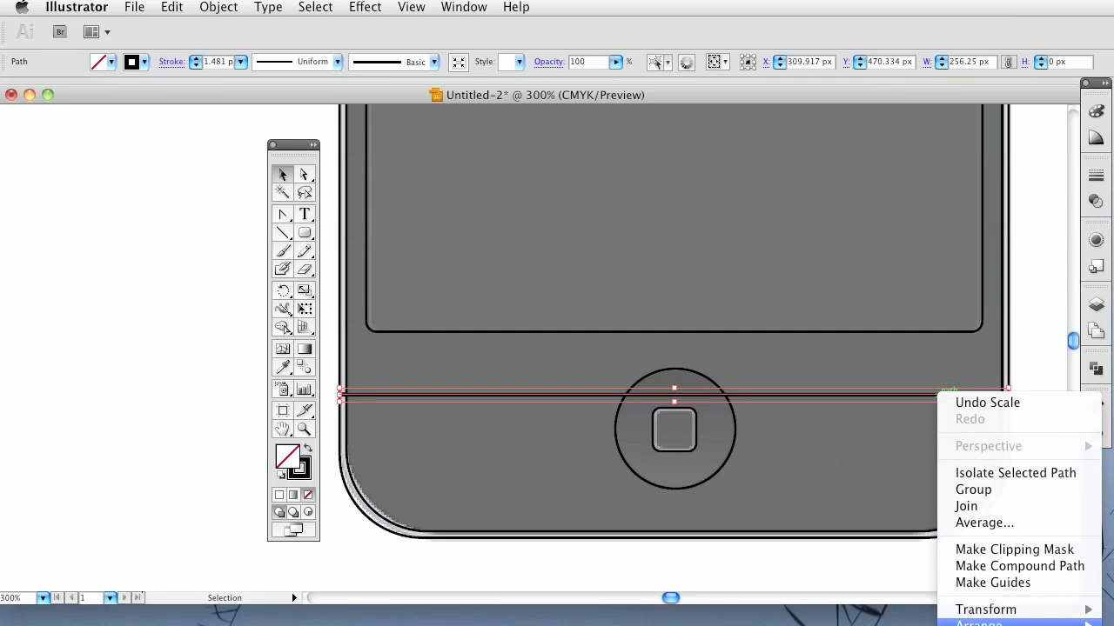
{"action": "right_click", "coordinate": [370, 399]}
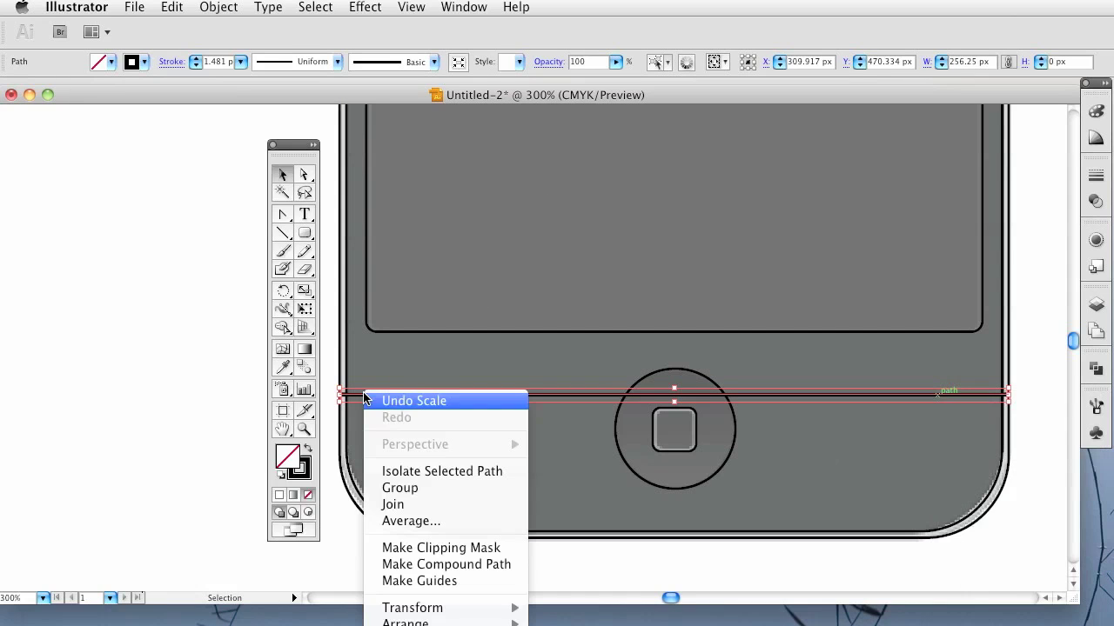
{"action": "mouse_move", "coordinate": [406, 623]}
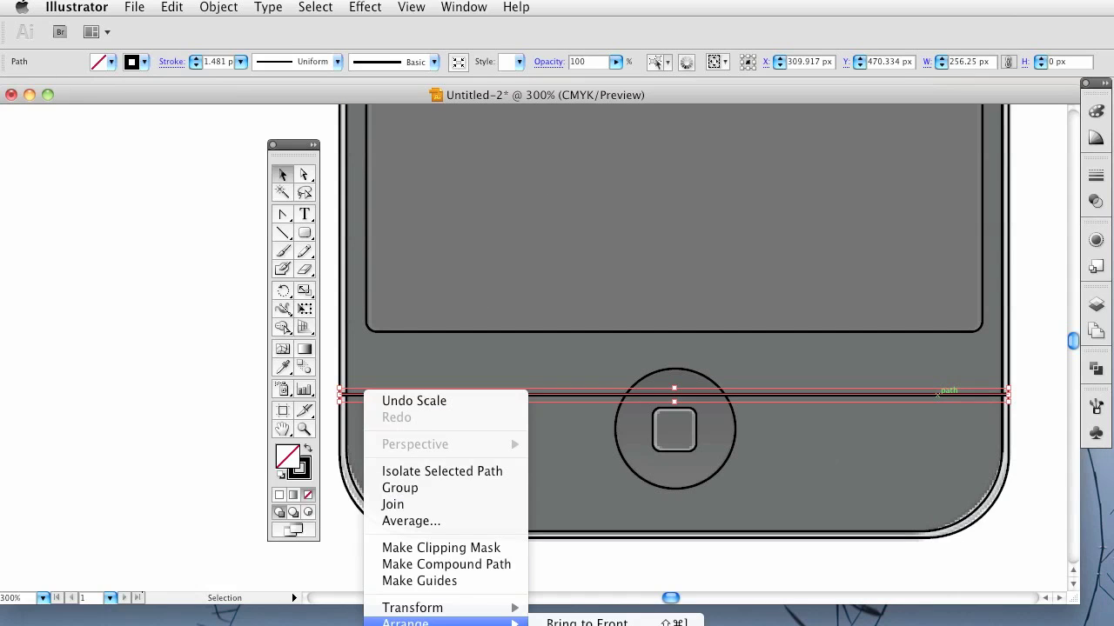
{"action": "left_click", "coordinate": [587, 623]}
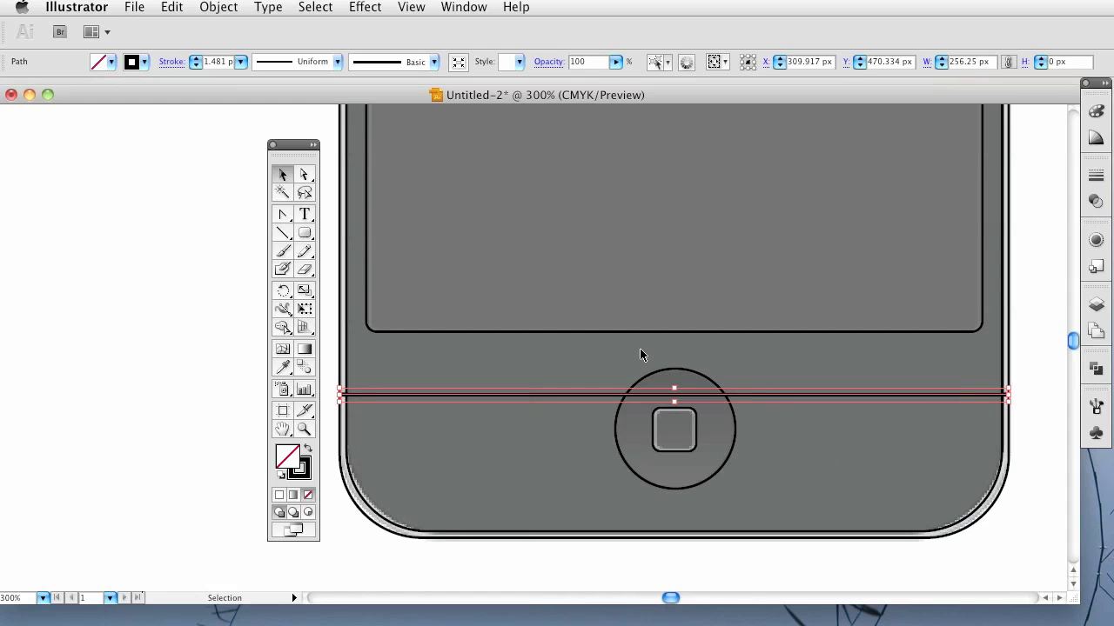
{"action": "key", "text": "a"}
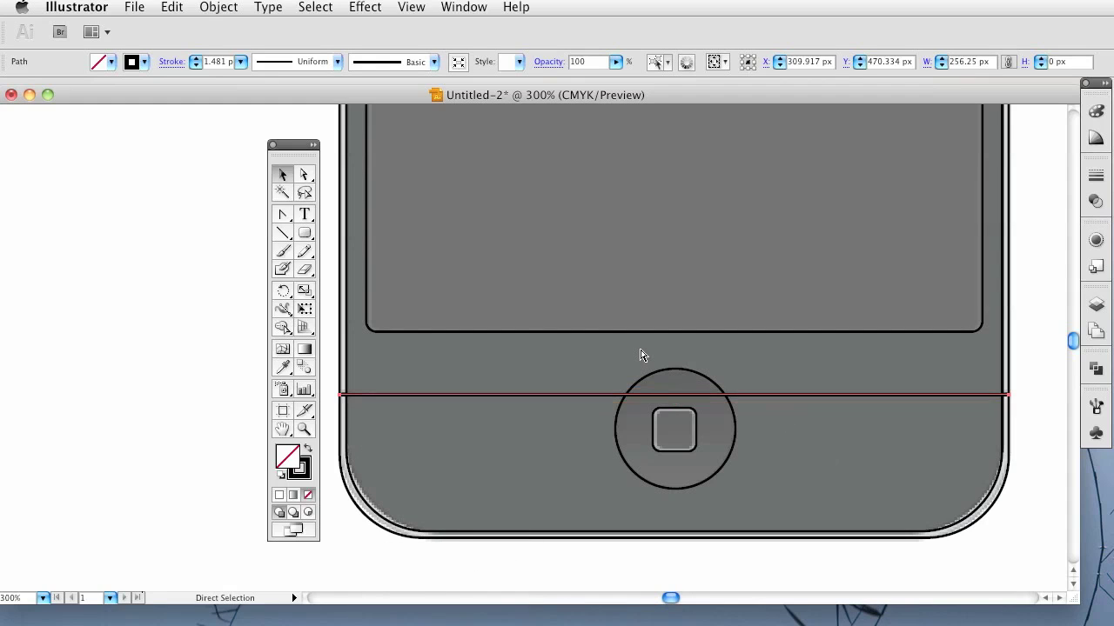
{"action": "key", "text": "v"}
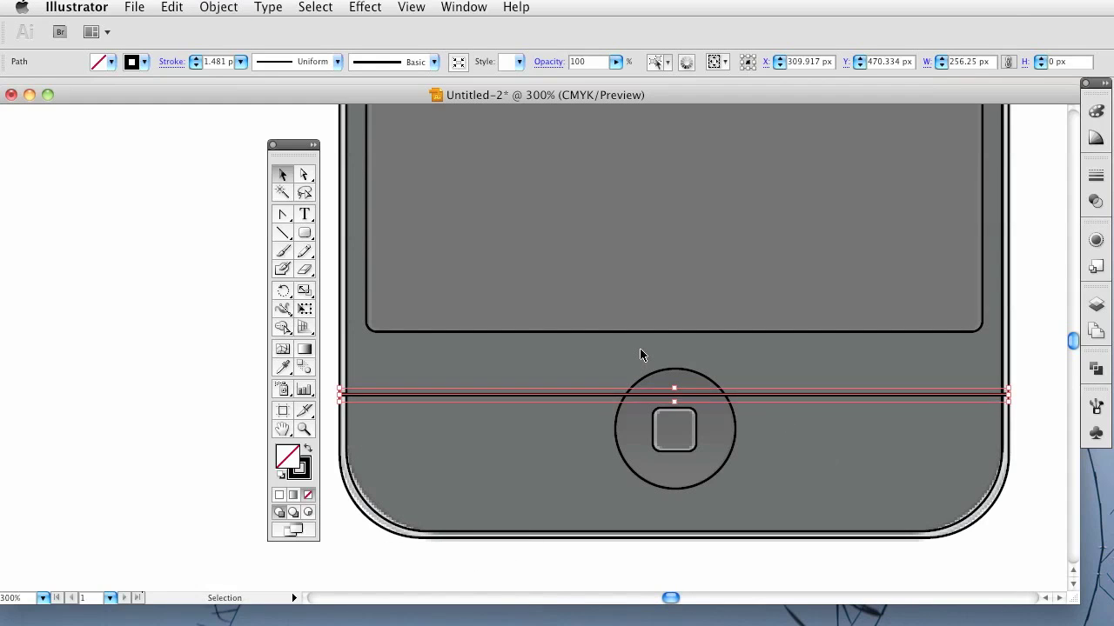
{"action": "left_click", "coordinate": [1032, 419]}
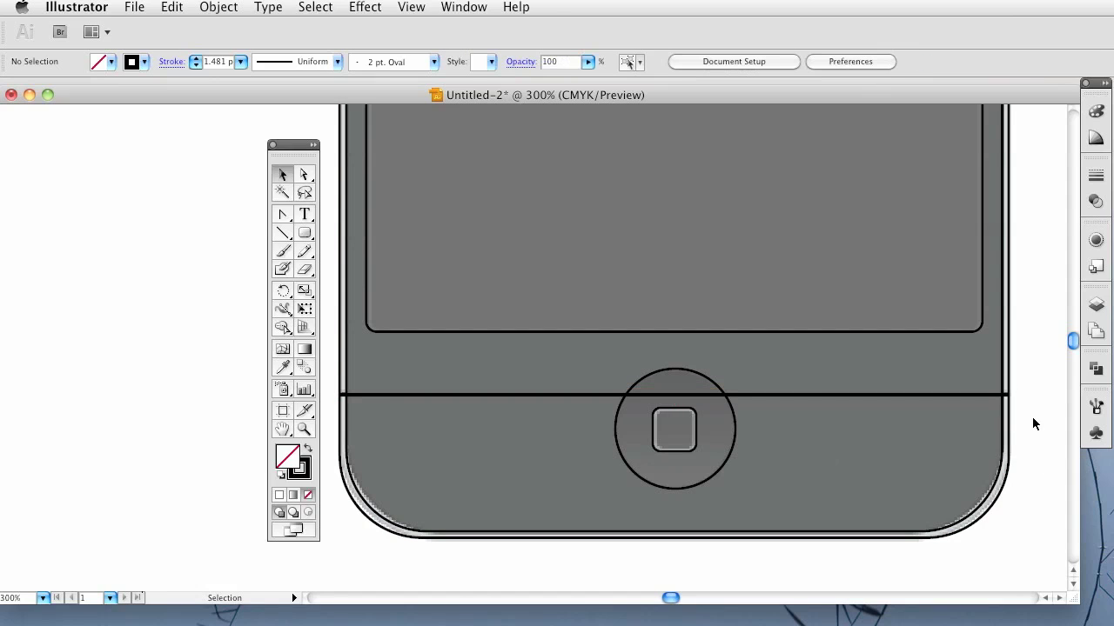
Zoom to 800% on the earpiece and draw a rounded-rectangle pill around it.
{"action": "scroll", "coordinate": [1002, 293], "scroll_direction": "up", "scroll_amount": 5}
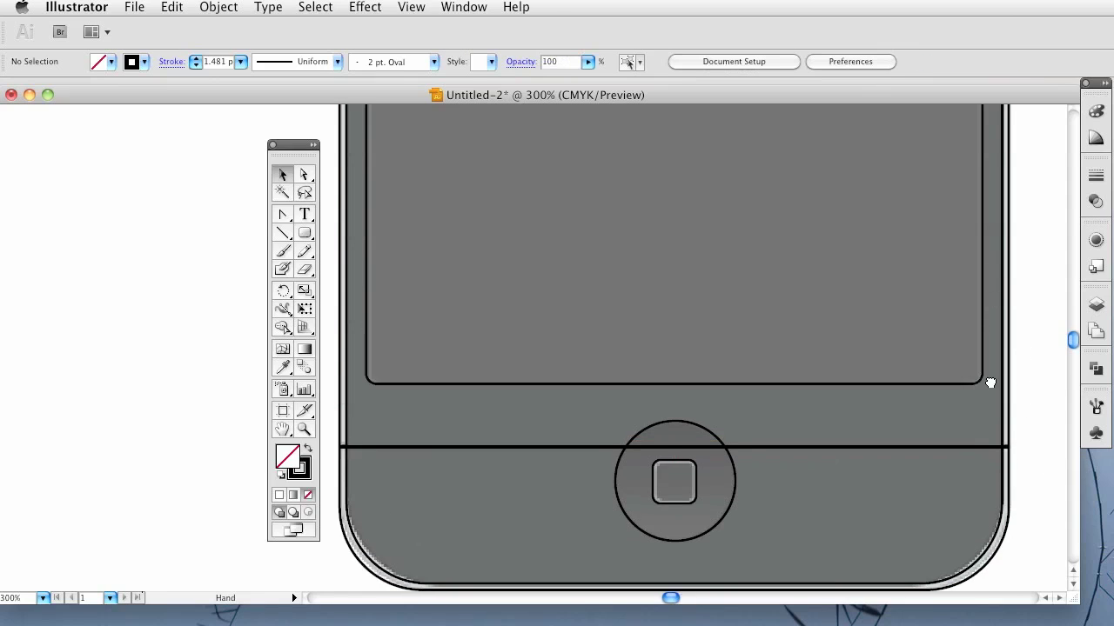
{"action": "key", "text": "space"}
{"action": "scroll", "coordinate": [863, 415], "scroll_direction": "up", "scroll_amount": 15}
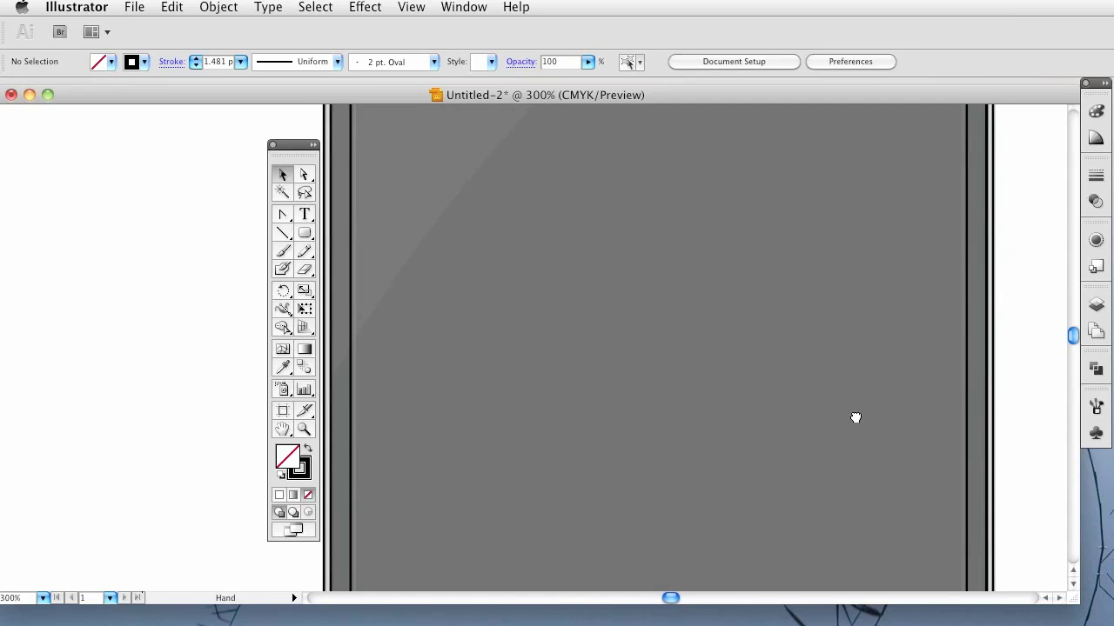
{"action": "key", "text": "super+equal"}
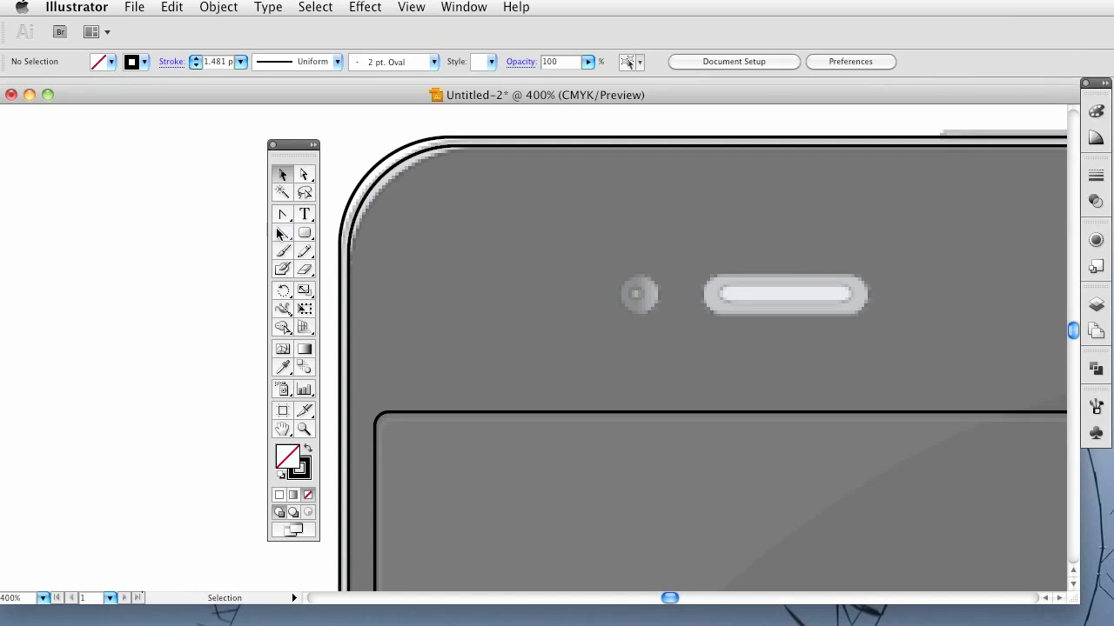
{"action": "left_click", "coordinate": [305, 233]}
{"action": "key", "text": "super+equal"}
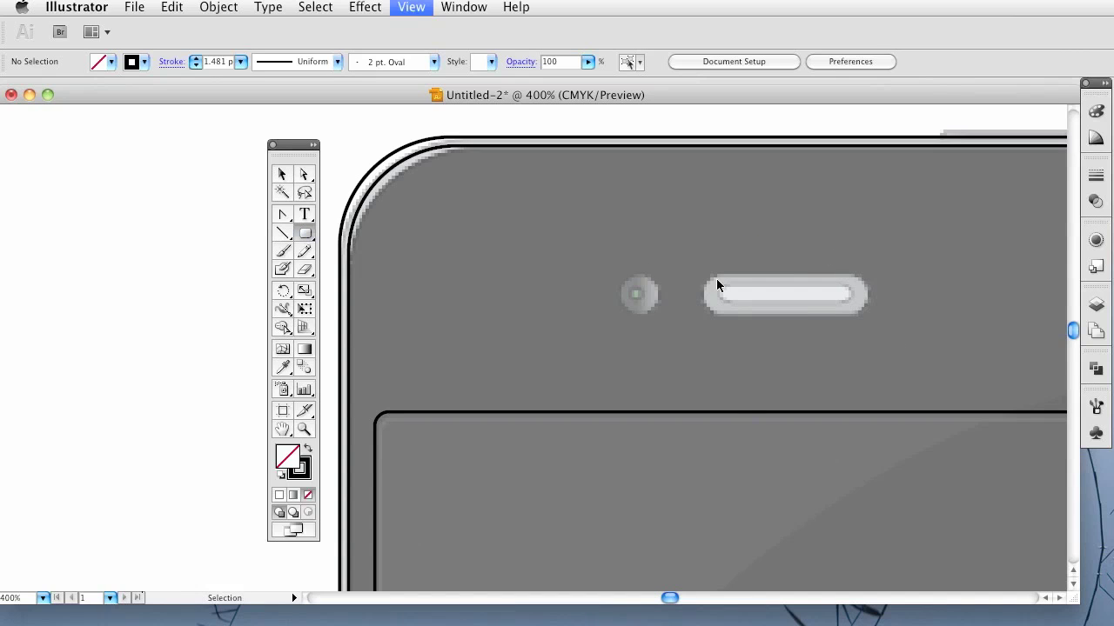
{"action": "key", "text": "super+equal"}
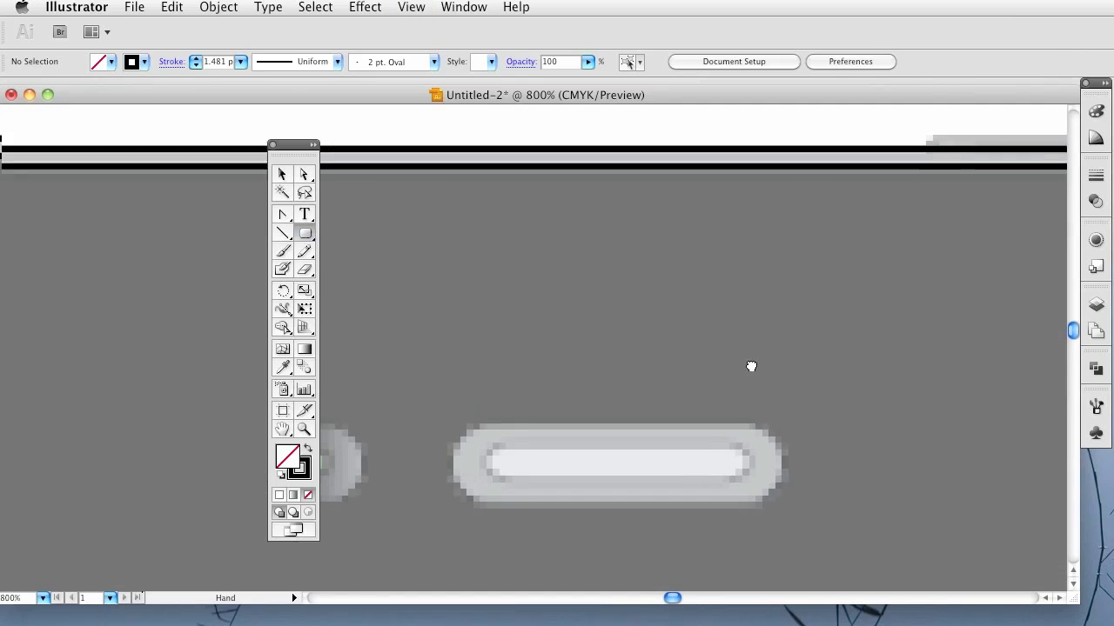
{"action": "scroll", "coordinate": [751, 366], "scroll_direction": "down", "scroll_amount": 1}
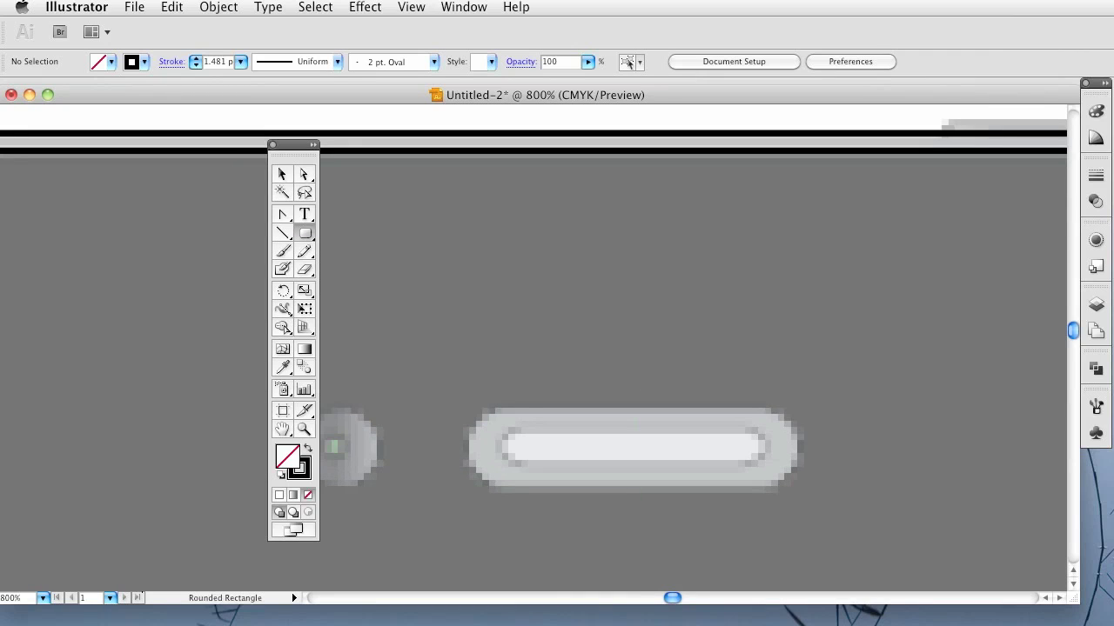
{"action": "left_click_drag", "start_coordinate": [466, 409], "coordinate": [800, 486]}
{"action": "left_click", "coordinate": [283, 175]}
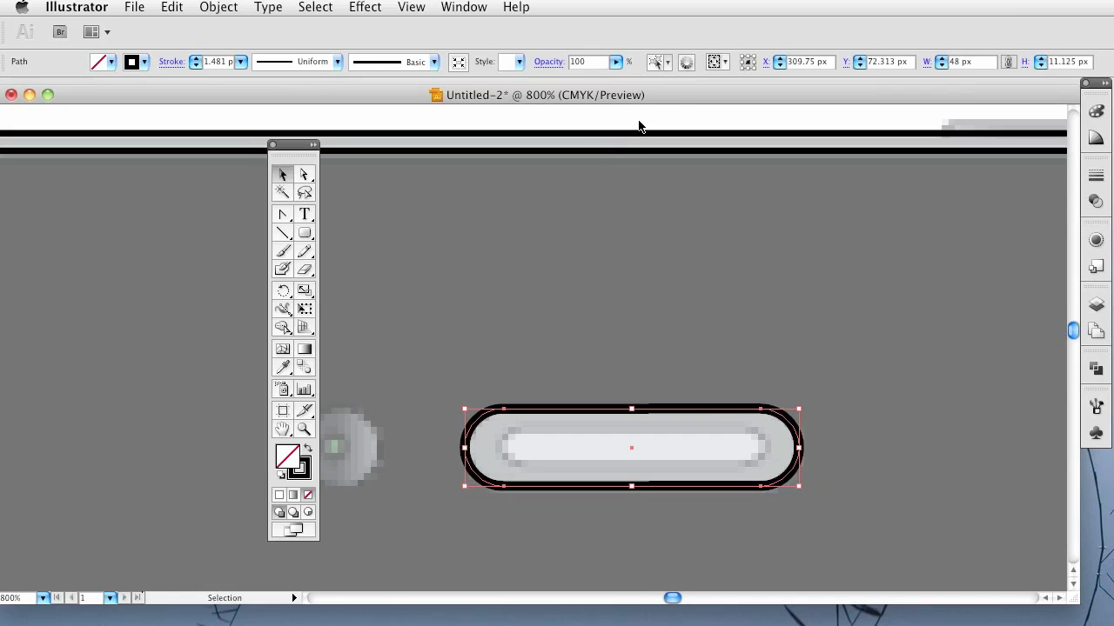
Set the speaker outline's stroke weight to 0.5 px.
{"action": "left_click", "coordinate": [1096, 175]}
{"action": "left_click_drag", "start_coordinate": [997, 189], "coordinate": [908, 186]}
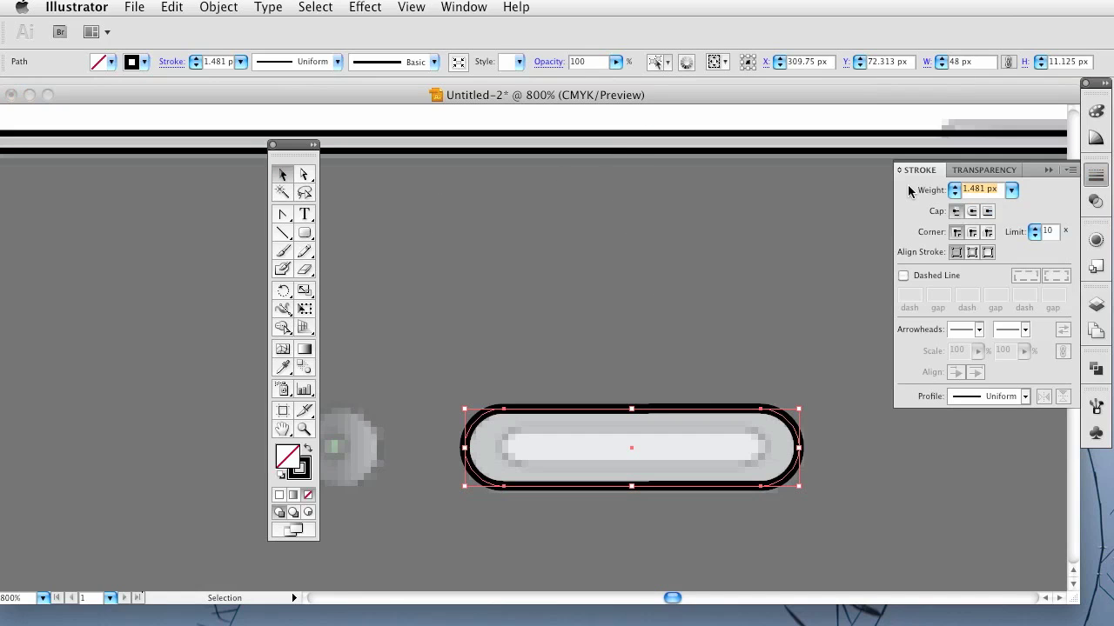
{"action": "type", "text": "0.5"}
{"action": "key", "text": "Return"}
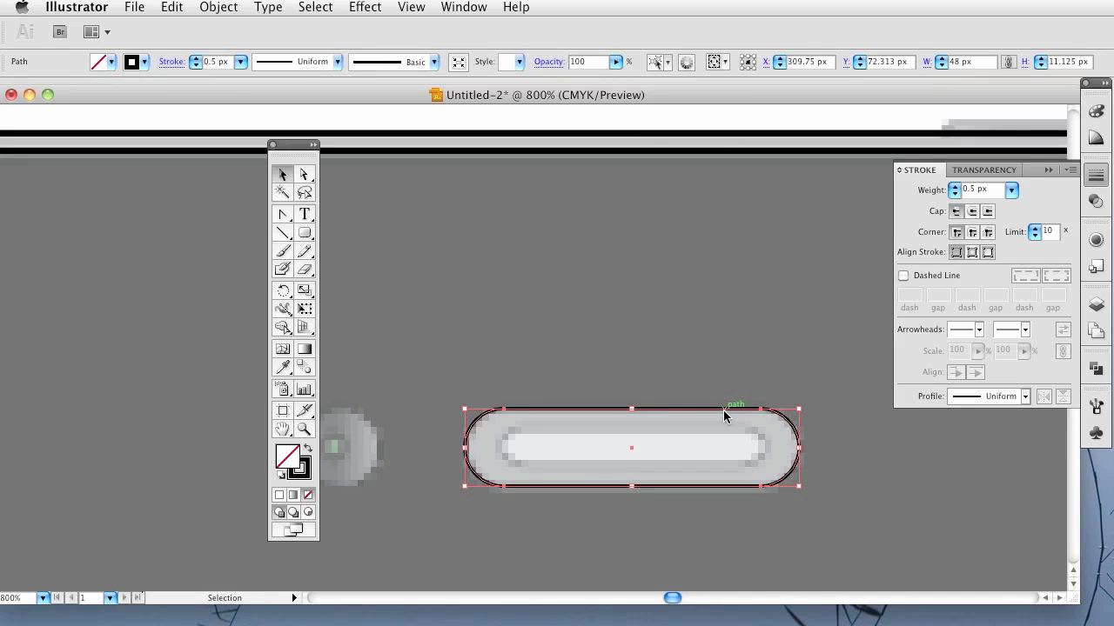
Duplicate the pill and shrink the copy to 39 × 5.563 px inside the slot.
{"action": "left_click_drag", "start_coordinate": [723, 415], "coordinate": [721, 431]}
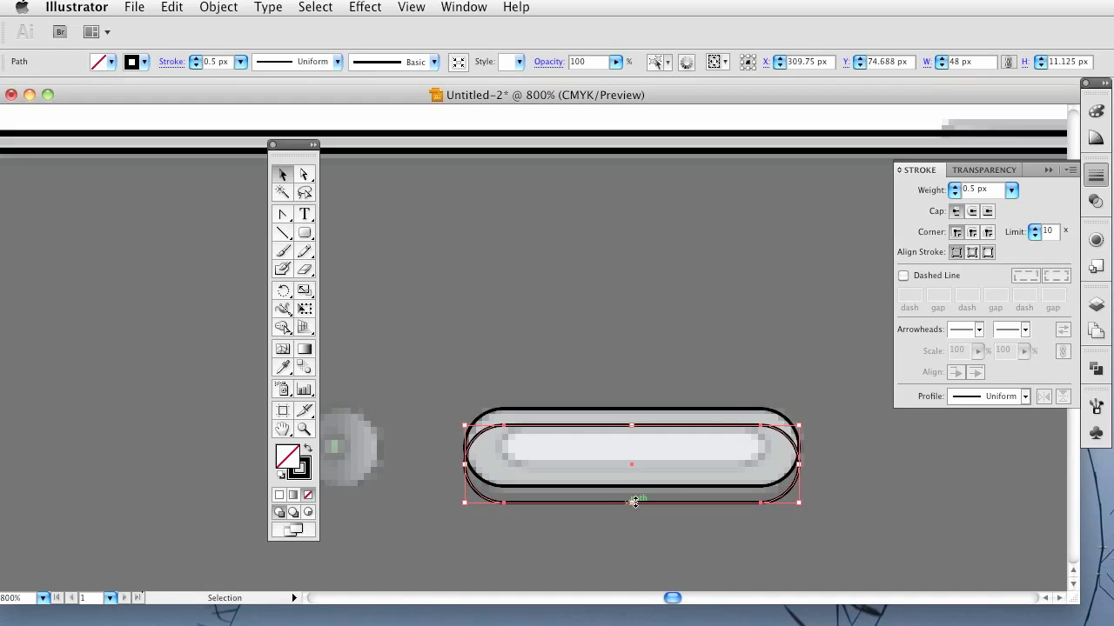
{"action": "left_click_drag", "start_coordinate": [631, 502], "coordinate": [632, 464]}
{"action": "left_click_drag", "start_coordinate": [797, 447], "coordinate": [771, 439]}
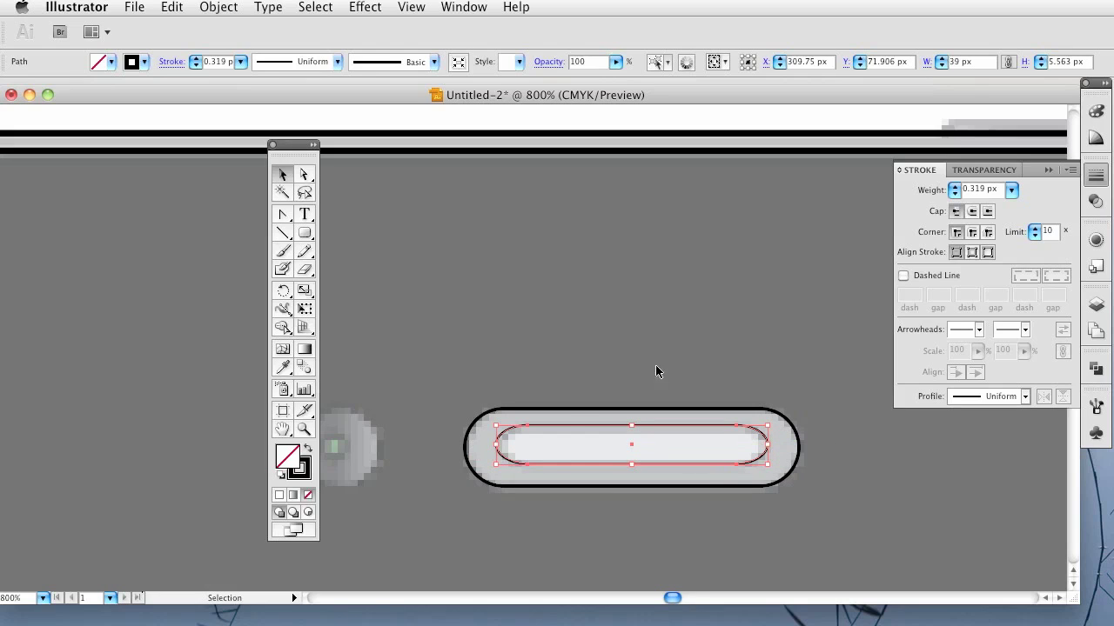
{"action": "key", "text": "space"}
{"action": "left_click_drag", "start_coordinate": [527, 365], "coordinate": [762, 343]}
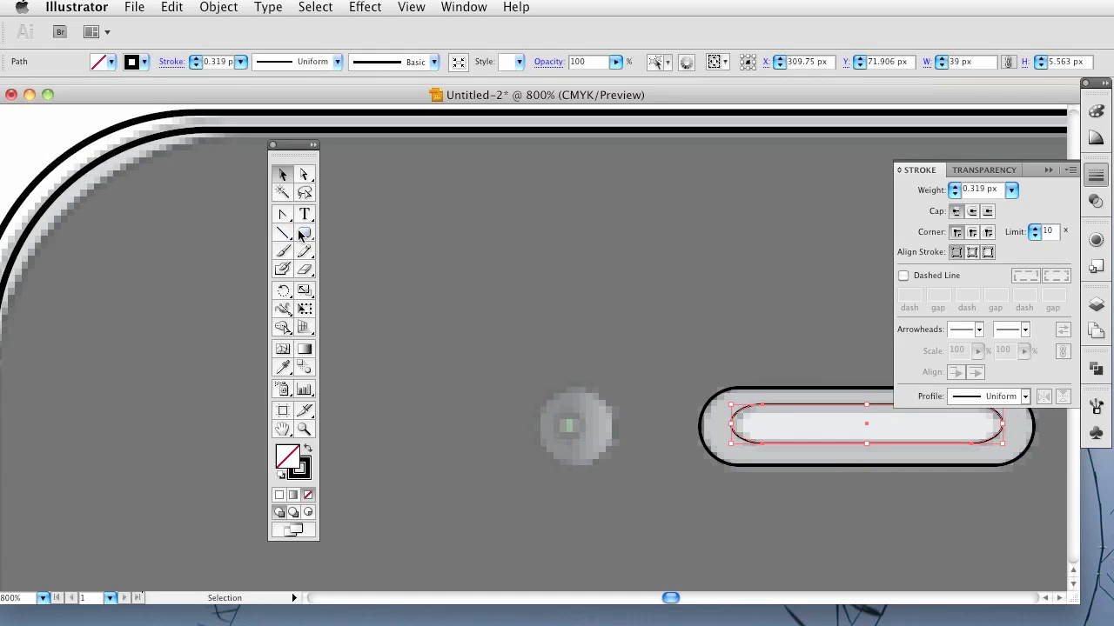
{"action": "left_click_drag", "start_coordinate": [299, 235], "coordinate": [361, 280]}
Draw a circle matching the earpiece's height and move it onto the camera lens.
{"action": "left_click_drag", "start_coordinate": [534, 388], "coordinate": [615, 467]}
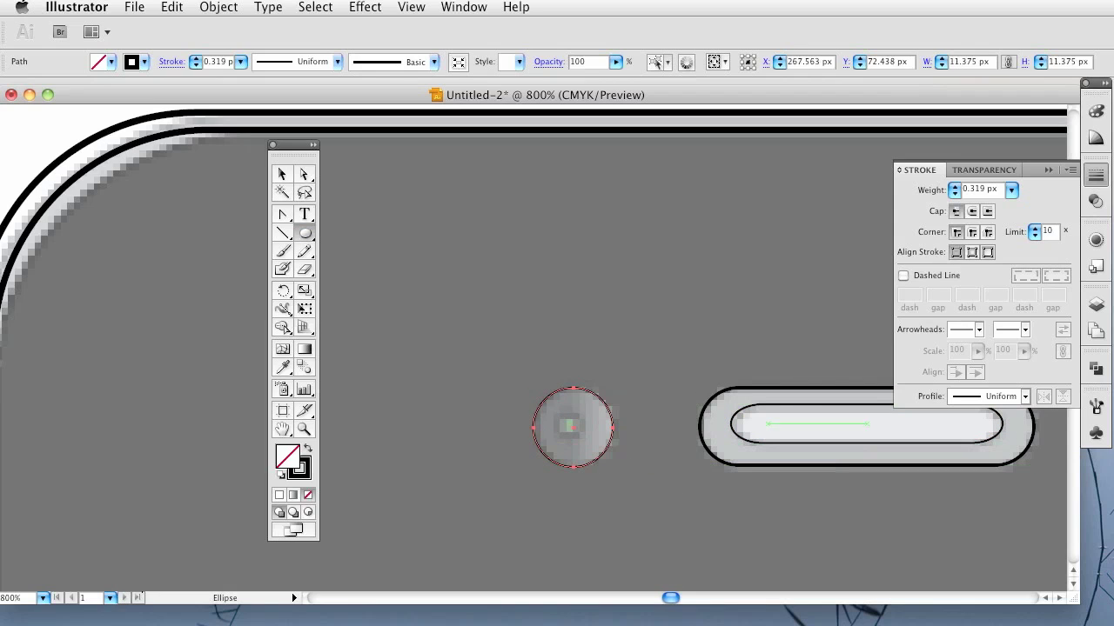
{"action": "left_click", "coordinate": [747, 386], "text": "super"}
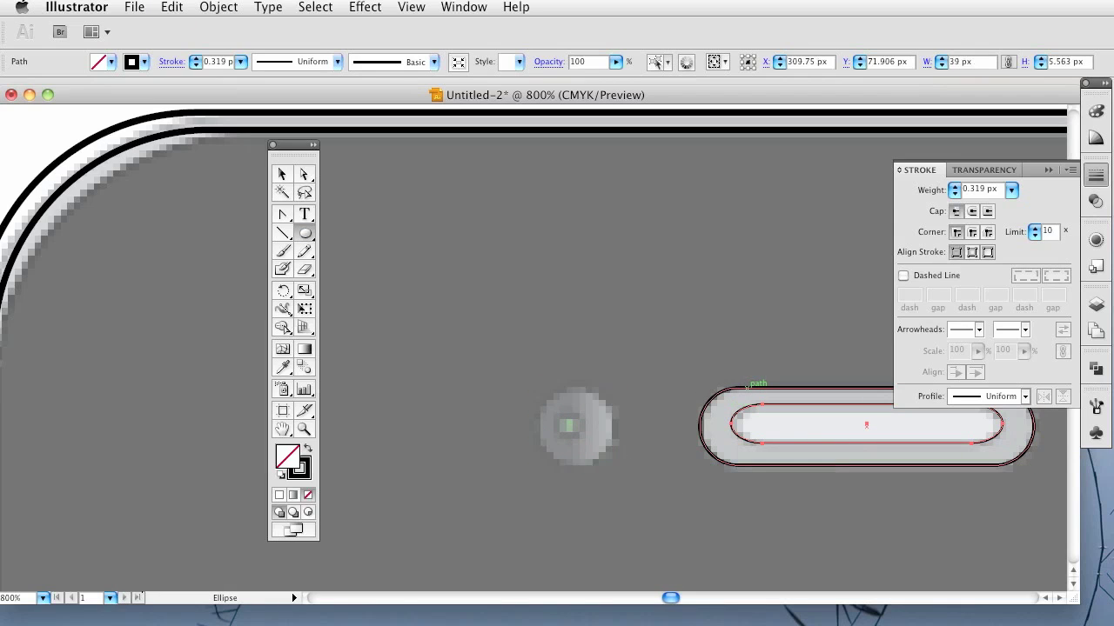
{"action": "left_click_drag", "start_coordinate": [746, 386], "coordinate": [743, 464]}
{"action": "key", "text": "v"}
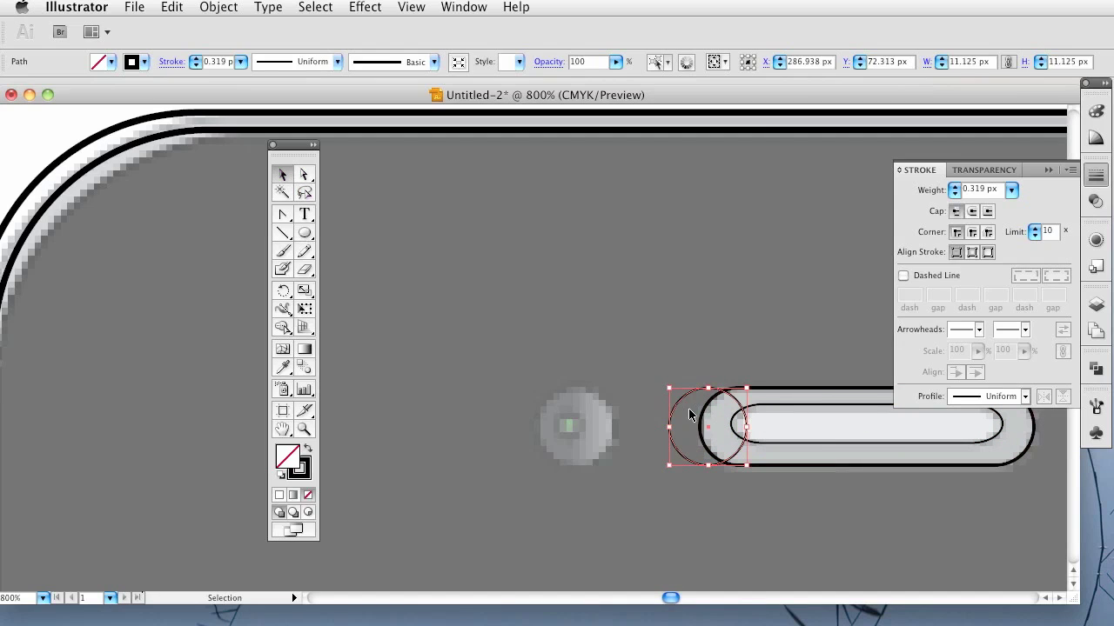
{"action": "left_click_drag", "start_coordinate": [679, 409], "coordinate": [544, 406]}
{"action": "key", "text": "super+equal"}
{"action": "key", "text": "super+equal"}
{"action": "key", "text": "super+equal"}
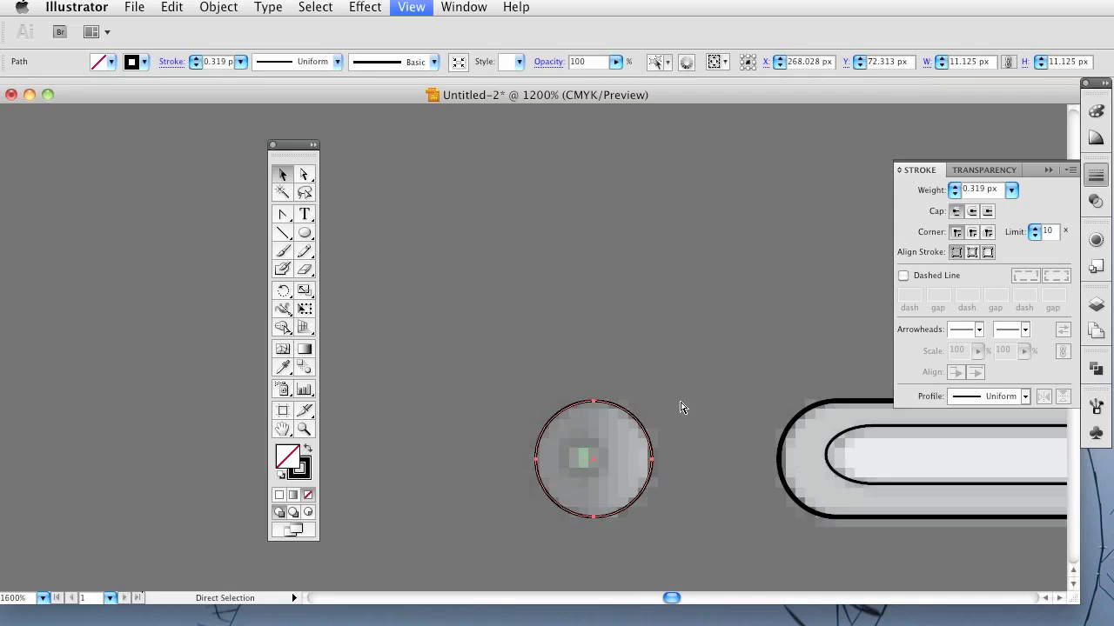
{"action": "left_click_drag", "start_coordinate": [680, 402], "coordinate": [649, 235]}
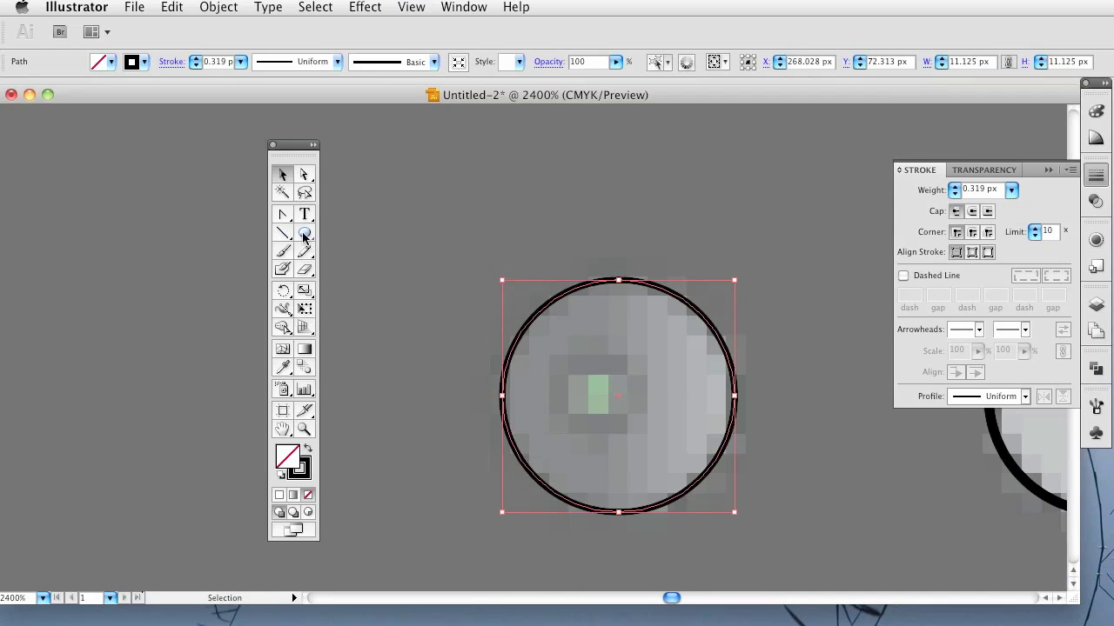
Draw a smaller ring and a tiny lens-highlight circle inside the camera circle.
{"action": "left_click", "coordinate": [304, 236]}
{"action": "left_click_drag", "start_coordinate": [557, 355], "coordinate": [646, 423]}
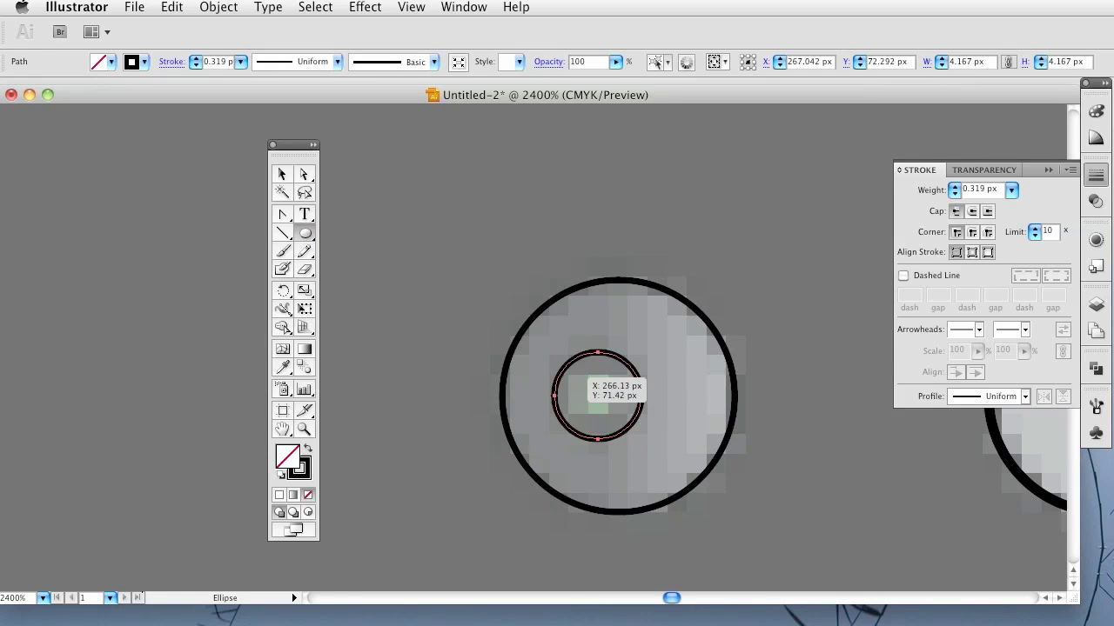
{"action": "left_click_drag", "start_coordinate": [578, 380], "coordinate": [614, 414]}
Select the three camera circles and align them on a common centre with Vertical Align Center.
{"action": "left_click", "coordinate": [281, 174]}
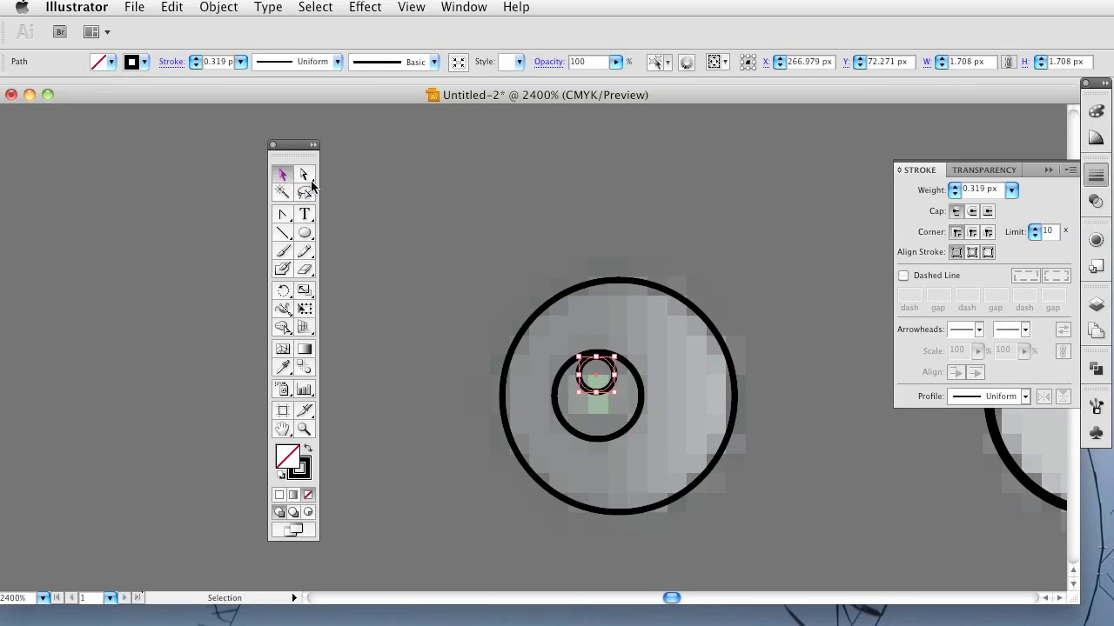
{"action": "left_click_drag", "start_coordinate": [689, 396], "coordinate": [535, 420]}
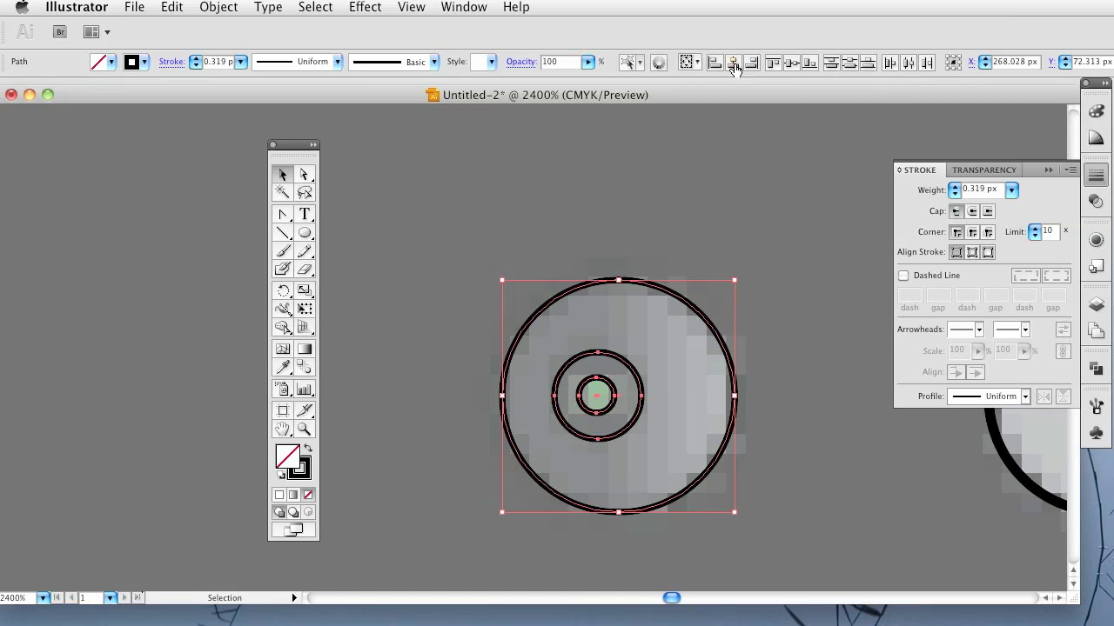
{"action": "left_click", "coordinate": [792, 66]}
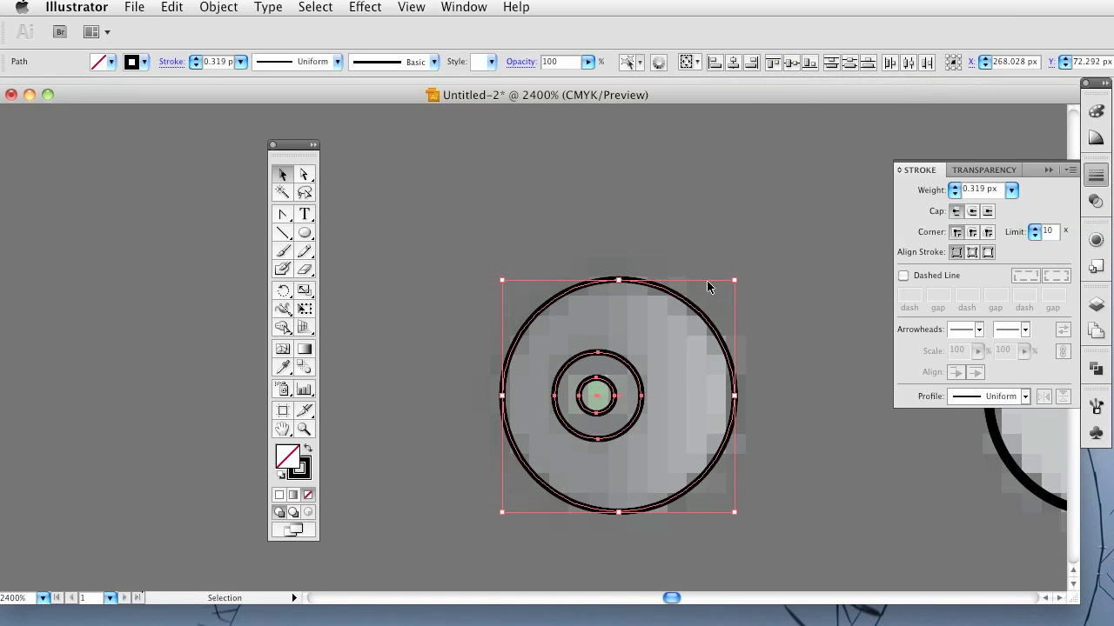
{"action": "left_click", "coordinate": [777, 346]}
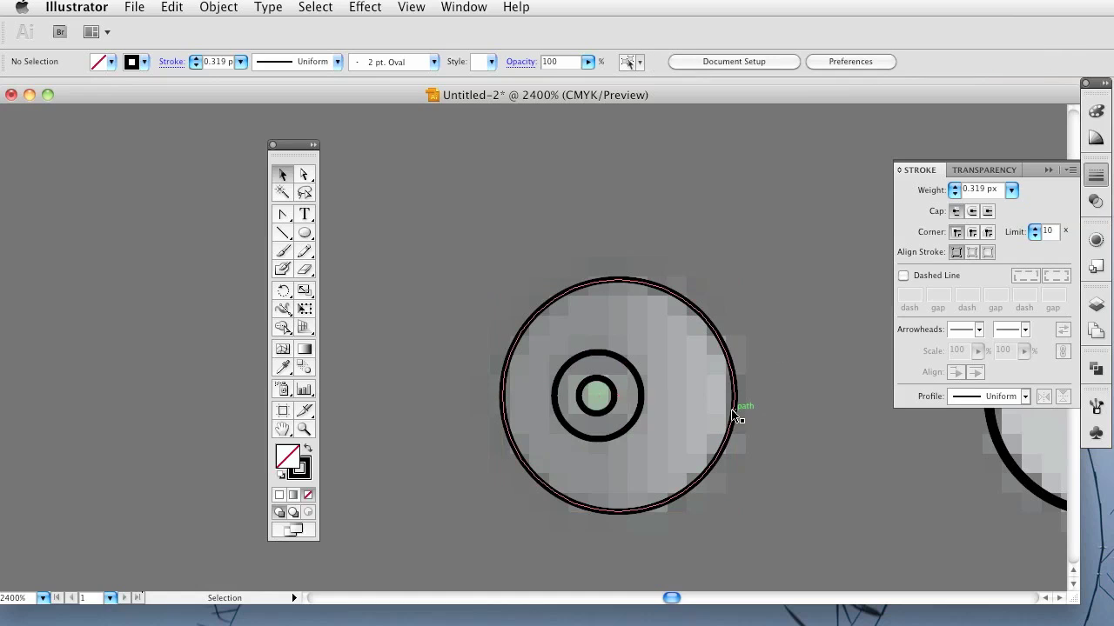
{"action": "key", "text": "super+minus"}
{"action": "key", "text": "super+minus"}
{"action": "key", "text": "super+minus"}
{"action": "key", "text": "super+minus"}
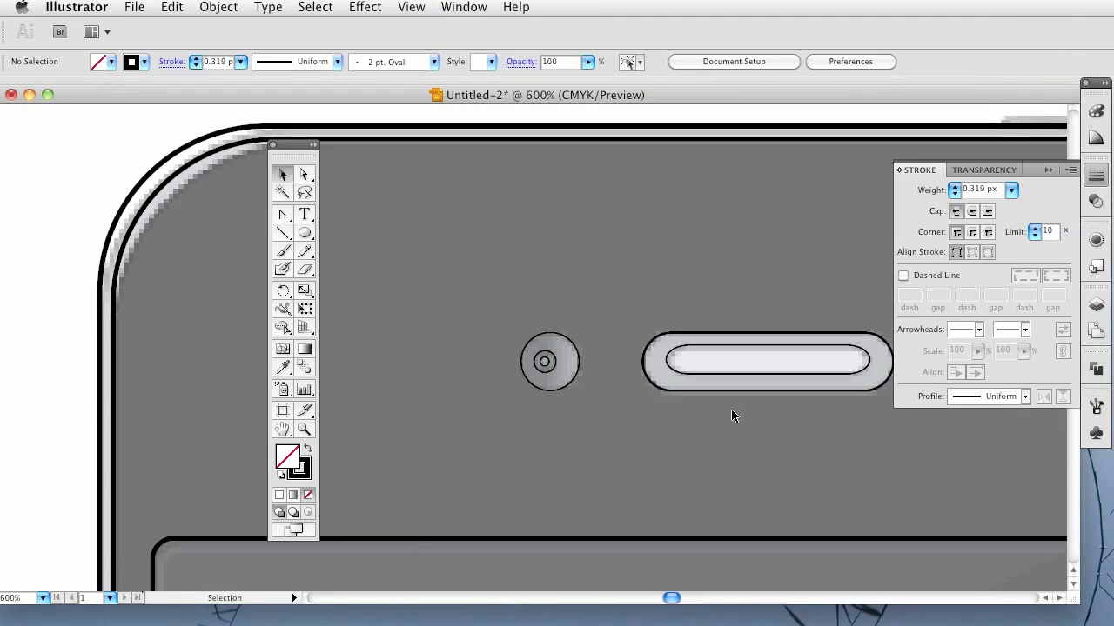
Create a rounded rectangle with a 2 px corner radius near the phone's top.
{"action": "scroll", "coordinate": [755, 417], "scroll_direction": "right", "scroll_amount": 12}
{"action": "scroll", "coordinate": [614, 336], "scroll_direction": "up", "scroll_amount": 3}
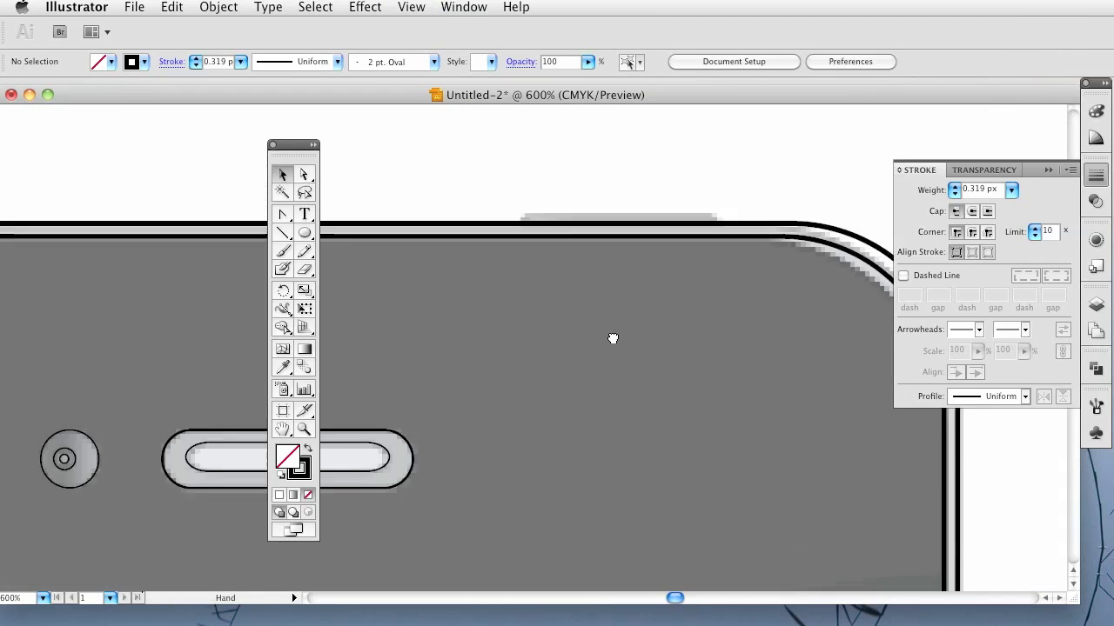
{"action": "left_click_drag", "start_coordinate": [304, 232], "coordinate": [376, 254]}
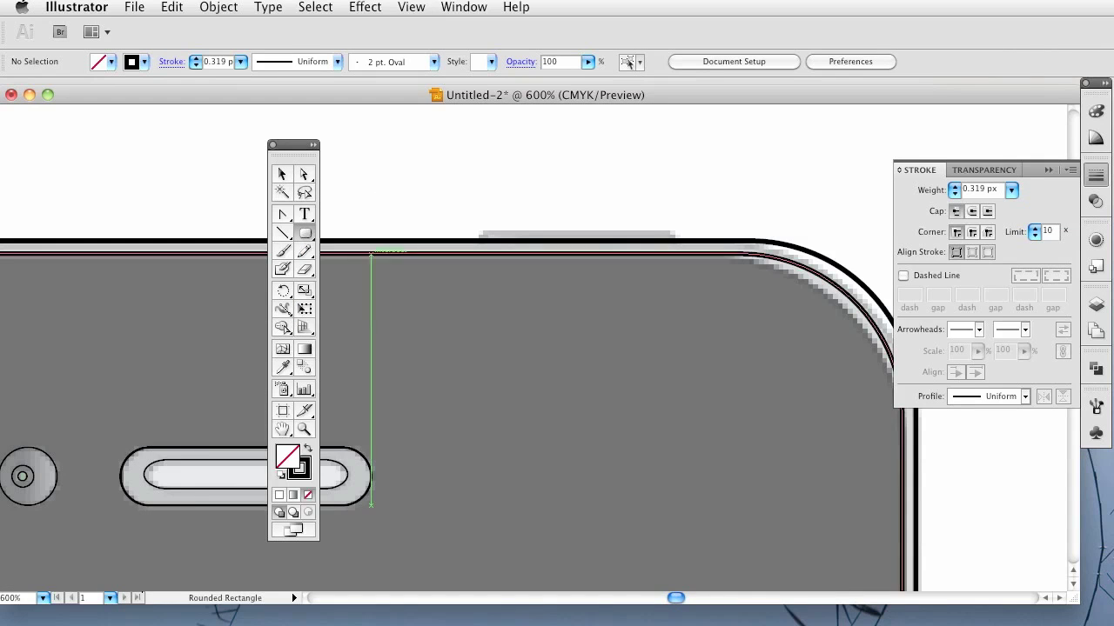
{"action": "left_click", "coordinate": [484, 236]}
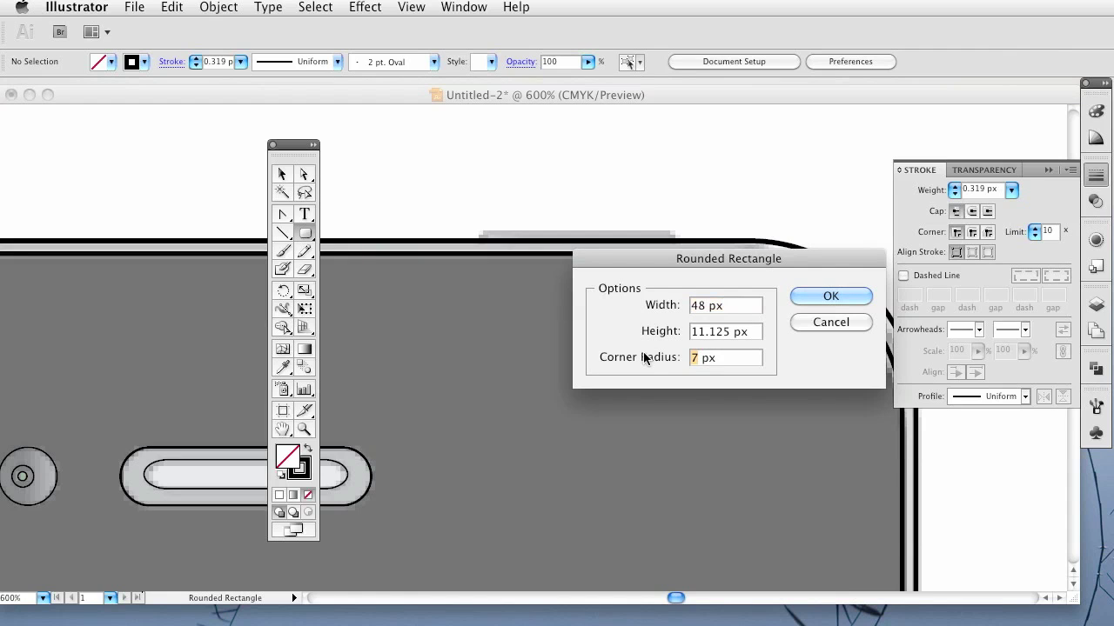
{"action": "type", "text": "2"}
{"action": "left_click", "coordinate": [831, 297]}
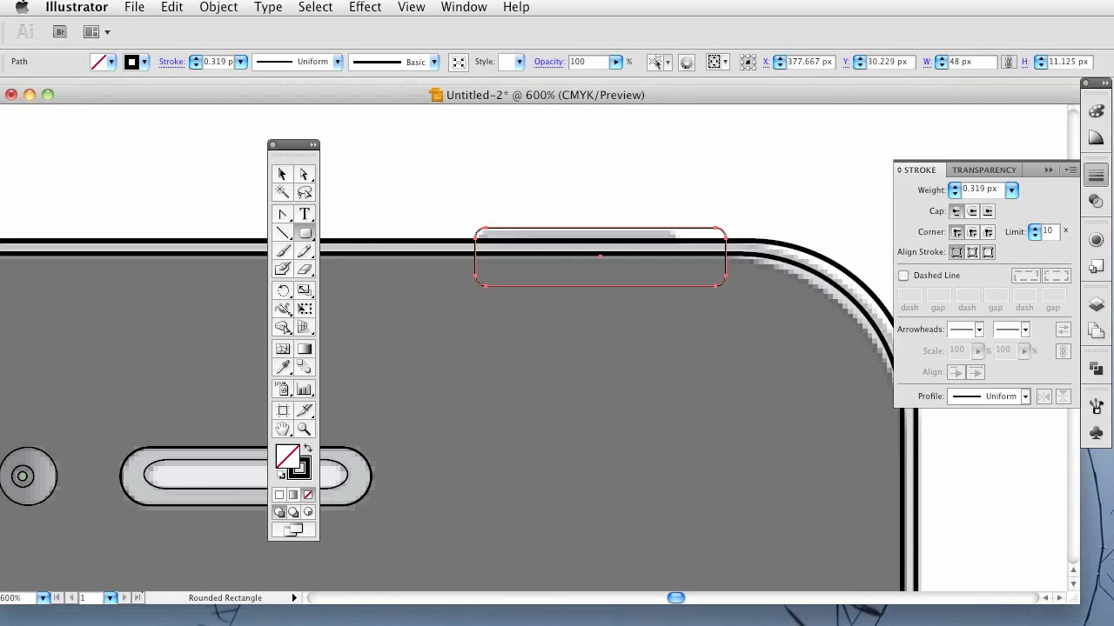
Narrow the rectangle to about 39 px wide and place it on the phone's top edge.
{"action": "key", "text": "v"}
{"action": "key", "text": "super+plus"}
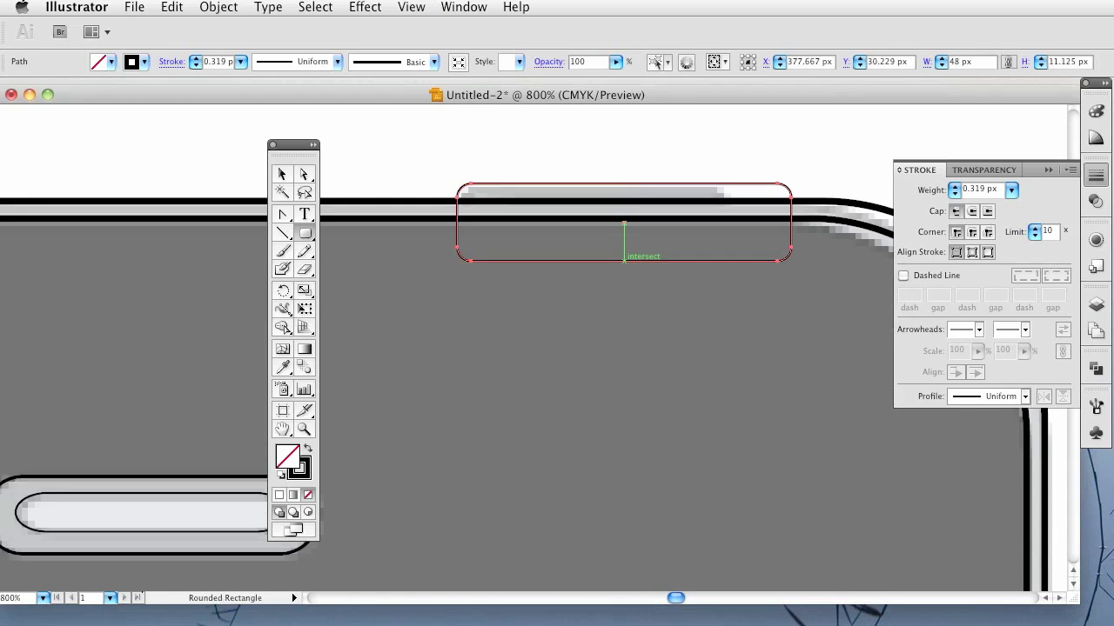
{"action": "left_click", "coordinate": [283, 175]}
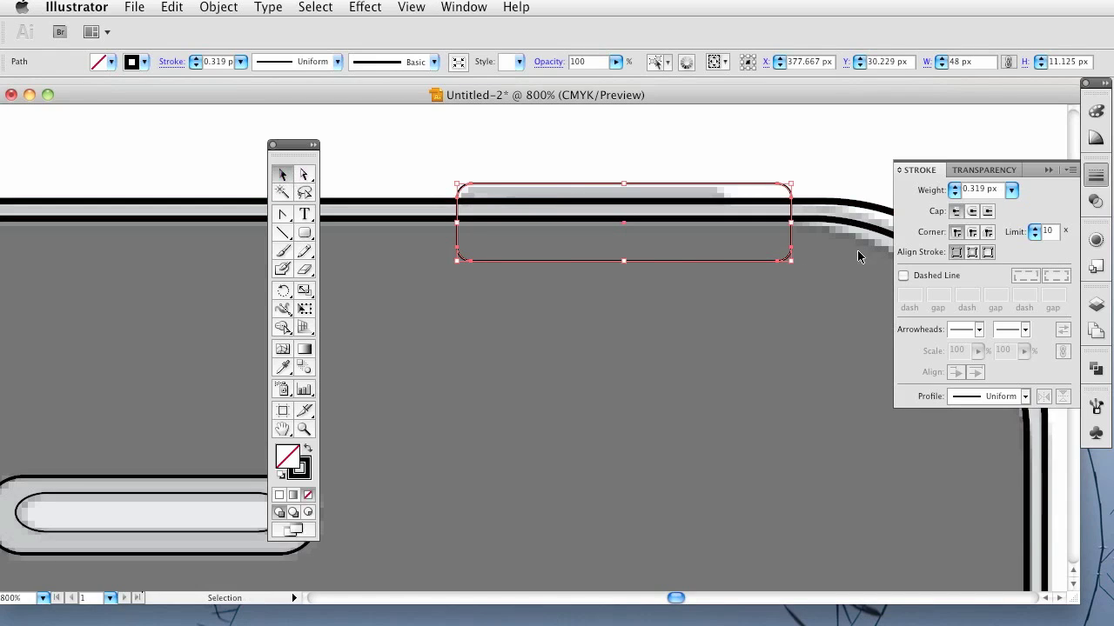
{"action": "left_click_drag", "start_coordinate": [792, 224], "coordinate": [728, 224]}
{"action": "left_click_drag", "start_coordinate": [461, 212], "coordinate": [463, 223]}
{"action": "key", "text": "Down"}
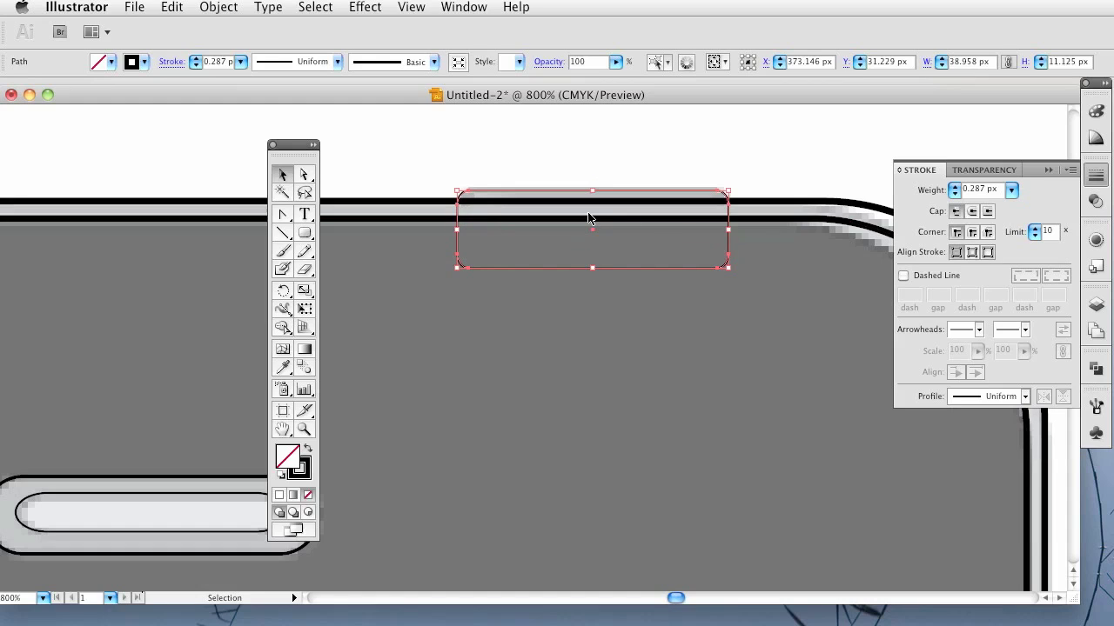
{"action": "left_click_drag", "start_coordinate": [623, 196], "coordinate": [623, 186]}
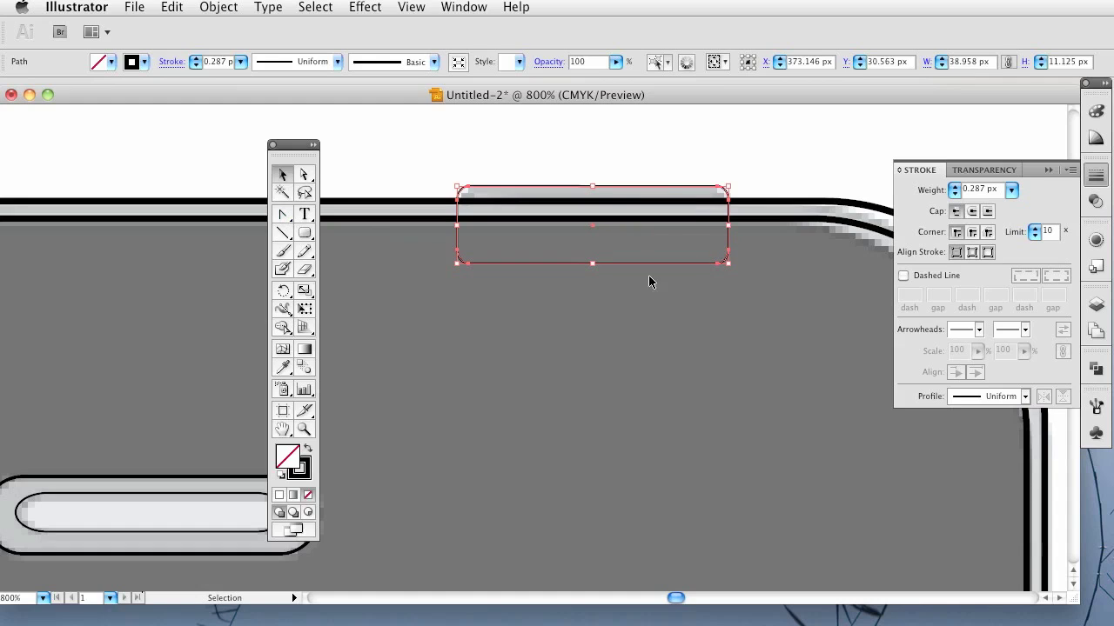
{"action": "left_click_drag", "start_coordinate": [282, 214], "coordinate": [340, 252]}
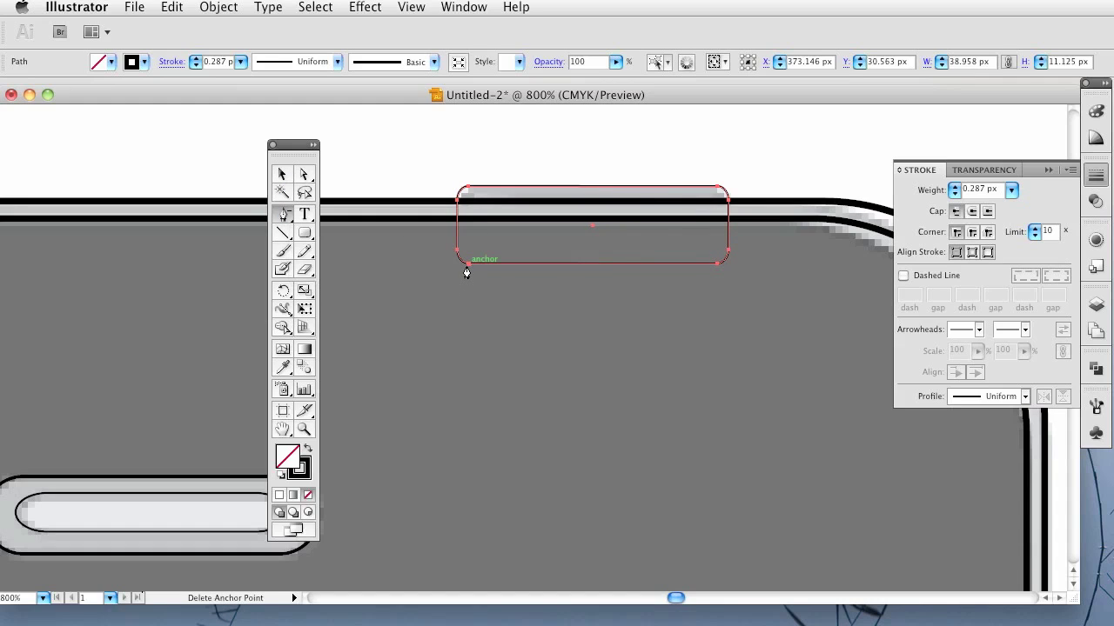
Remove the button's bottom rounded-corner anchors and make the remaining bottom anchors sharp corners.
{"action": "left_click_drag", "start_coordinate": [282, 214], "coordinate": [339, 255]}
{"action": "left_click", "coordinate": [468, 267]}
{"action": "left_click", "coordinate": [718, 265]}
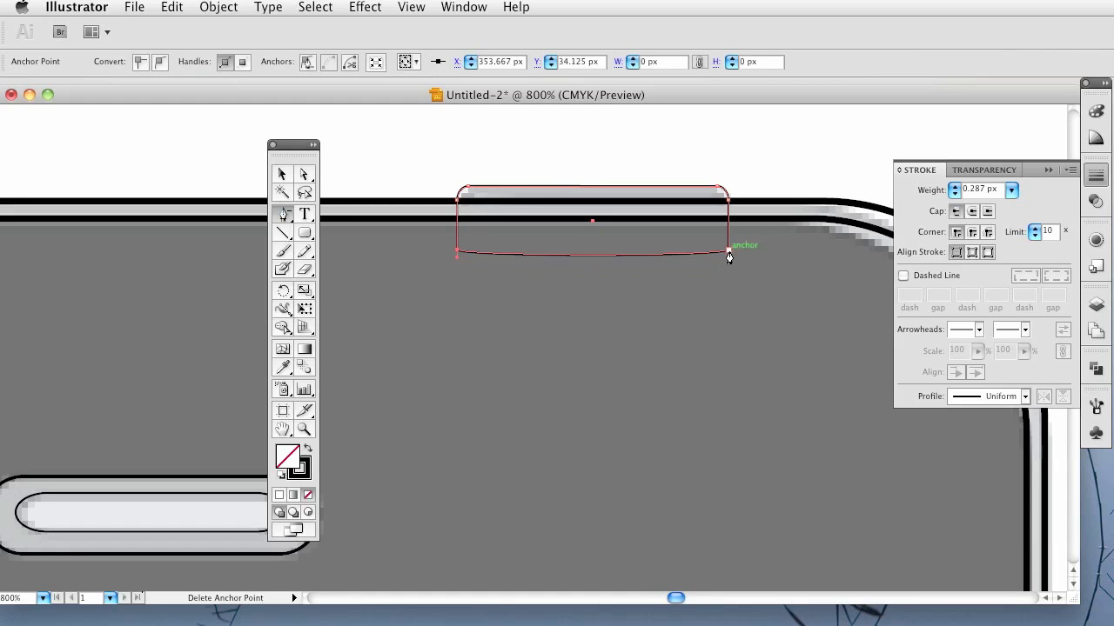
{"action": "left_click_drag", "start_coordinate": [287, 212], "coordinate": [362, 273]}
{"action": "left_click", "coordinate": [458, 251]}
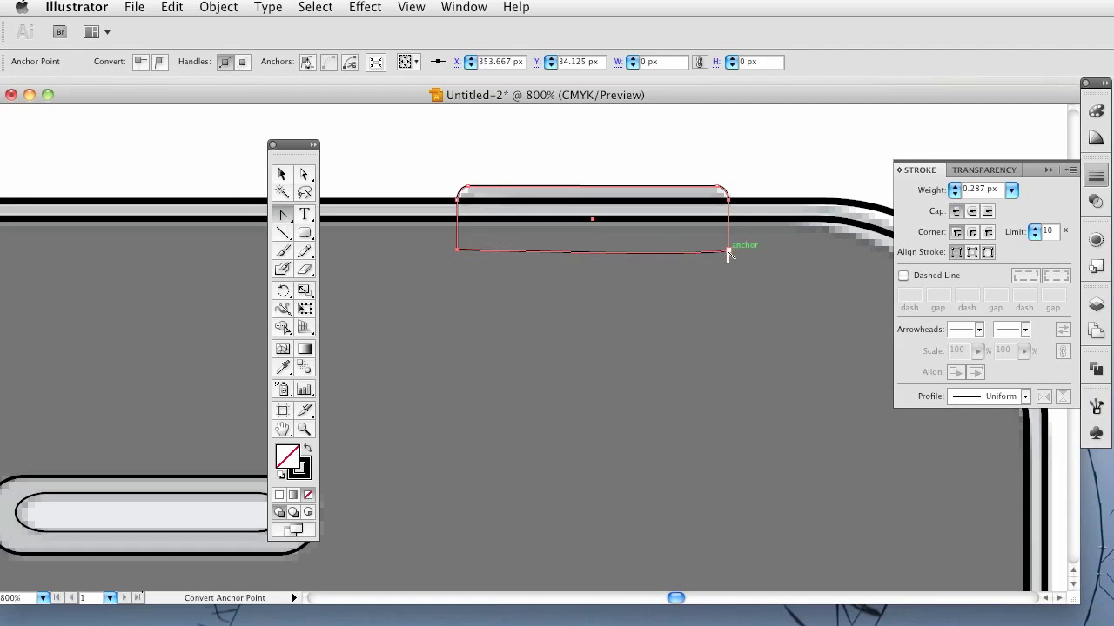
{"action": "left_click", "coordinate": [729, 251]}
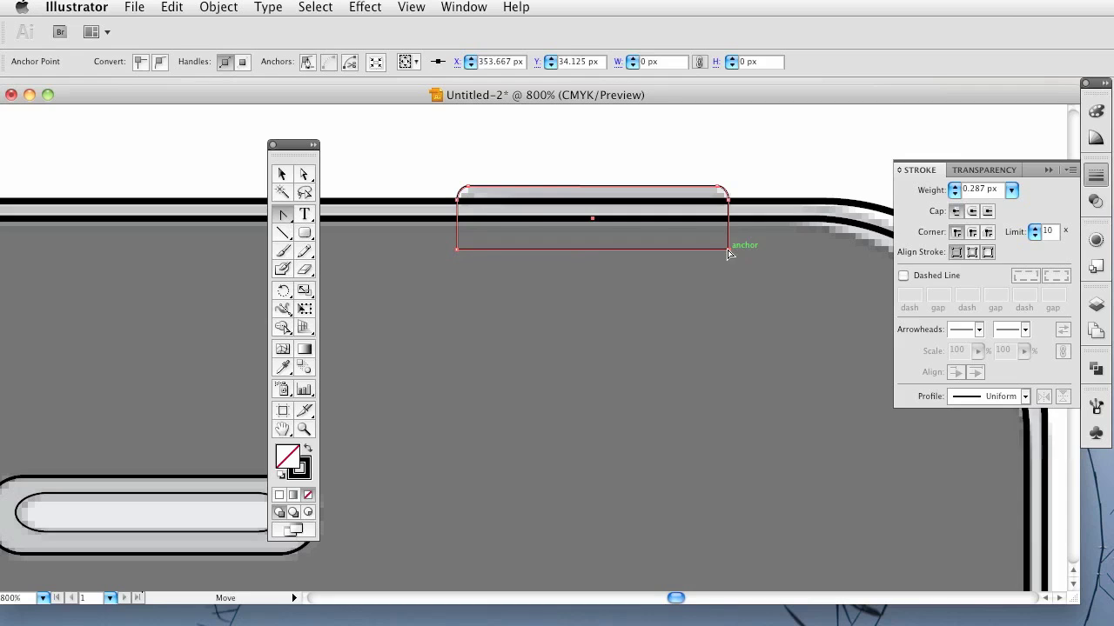
Select both bottom anchors and nudge them up, making the button about 4.25 px tall.
{"action": "left_click", "coordinate": [302, 174]}
{"action": "left_click", "coordinate": [433, 280]}
{"action": "left_click_drag", "start_coordinate": [404, 280], "coordinate": [729, 212]}
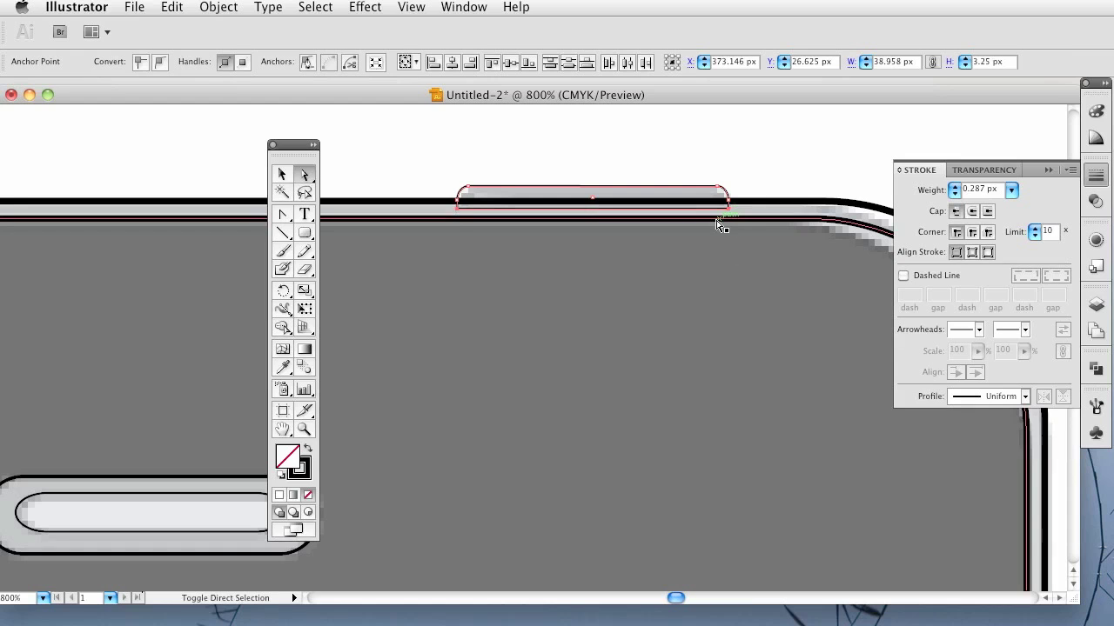
{"action": "left_click", "coordinate": [722, 157]}
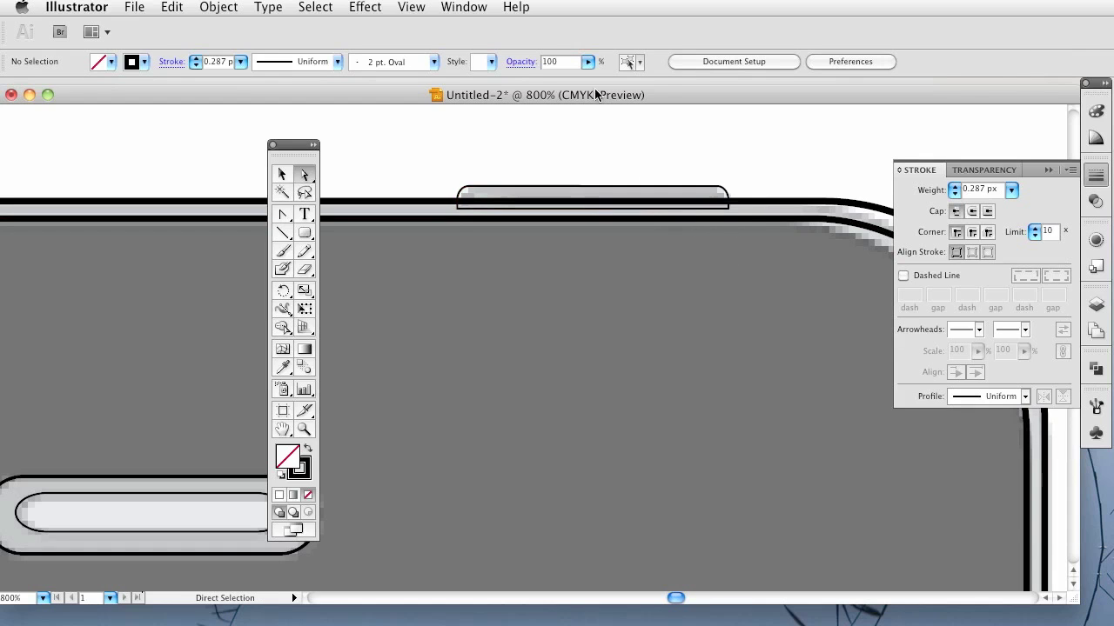
{"action": "left_click_drag", "start_coordinate": [729, 211], "coordinate": [729, 211]}
{"action": "left_click", "coordinate": [458, 210], "text": "shift"}
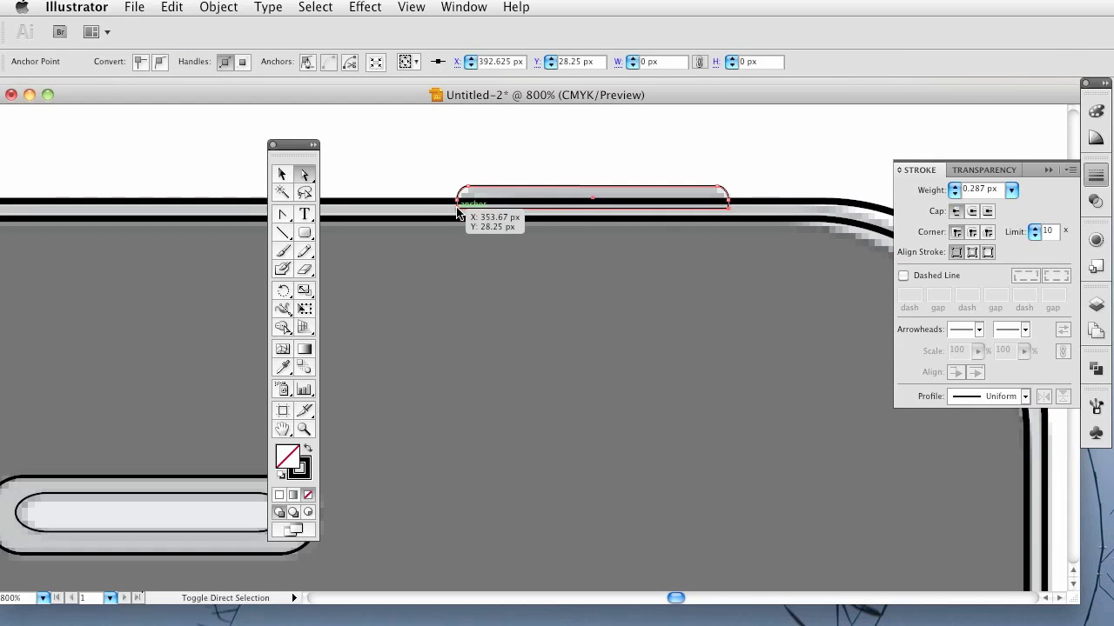
{"action": "key", "text": "shift+Down"}
{"action": "key", "text": "Up"}
{"action": "key", "text": "Up"}
{"action": "key", "text": "Up"}
{"action": "key", "text": "Up"}
{"action": "key", "text": "Up"}
{"action": "key", "text": "Up"}
{"action": "key", "text": "Up"}
{"action": "key", "text": "Up"}
{"action": "key", "text": "Up"}
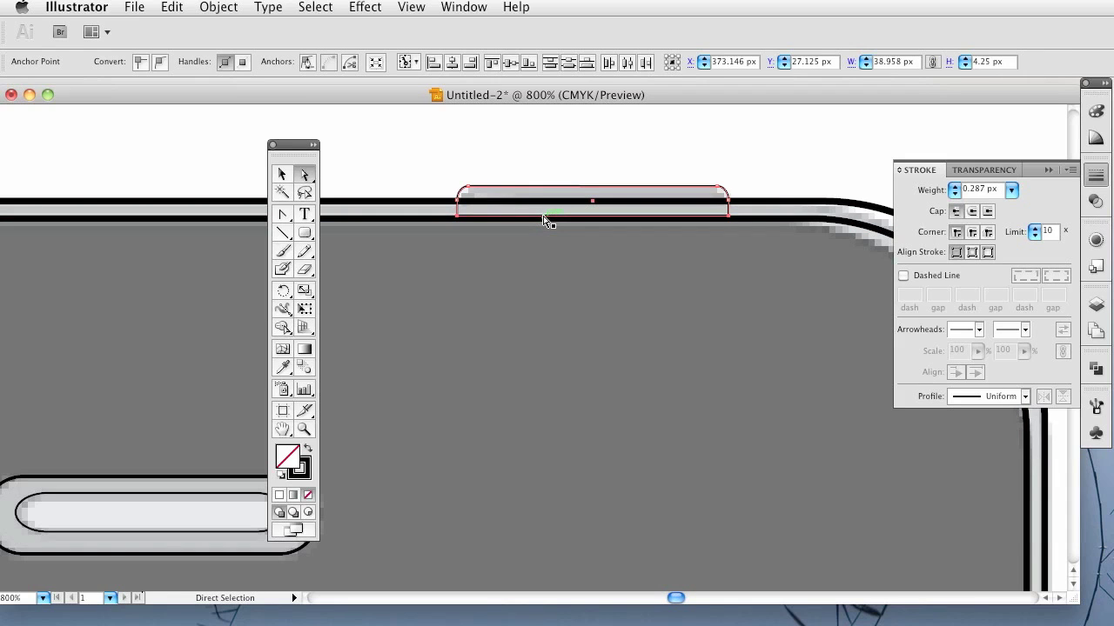
{"action": "left_click", "coordinate": [450, 132]}
{"action": "key", "text": "super+minus"}
{"action": "key", "text": "super+minus"}
{"action": "key", "text": "super+minus"}
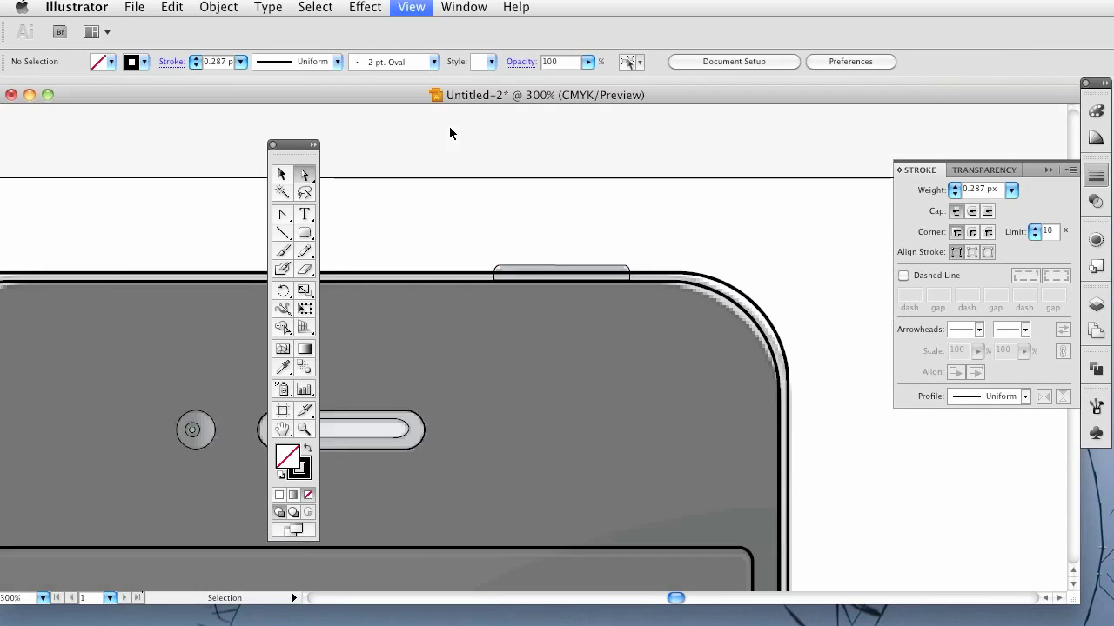
{"action": "key", "text": "space"}
{"action": "left_click_drag", "start_coordinate": [479, 297], "coordinate": [681, 210]}
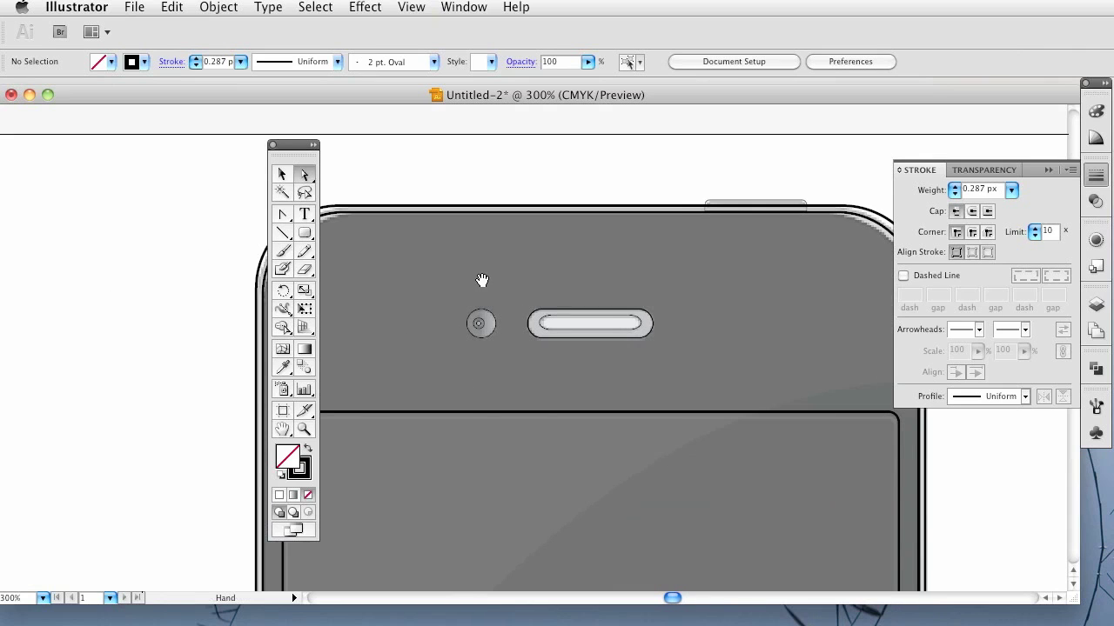
{"action": "key", "text": "space"}
{"action": "left_click_drag", "start_coordinate": [684, 450], "coordinate": [609, 256]}
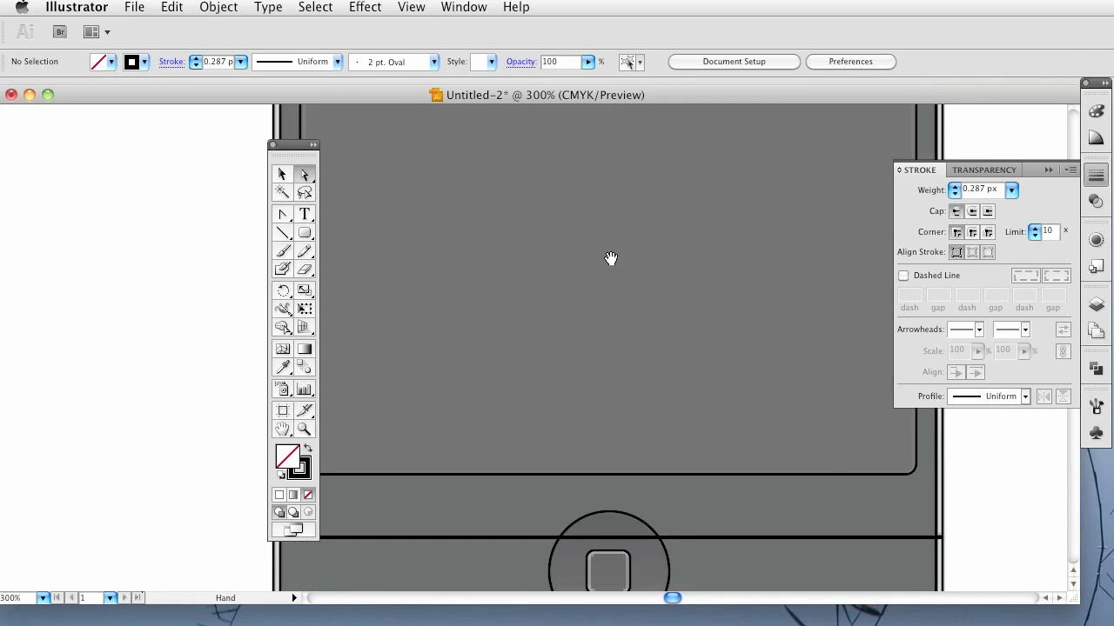
{"action": "key", "text": "super+minus"}
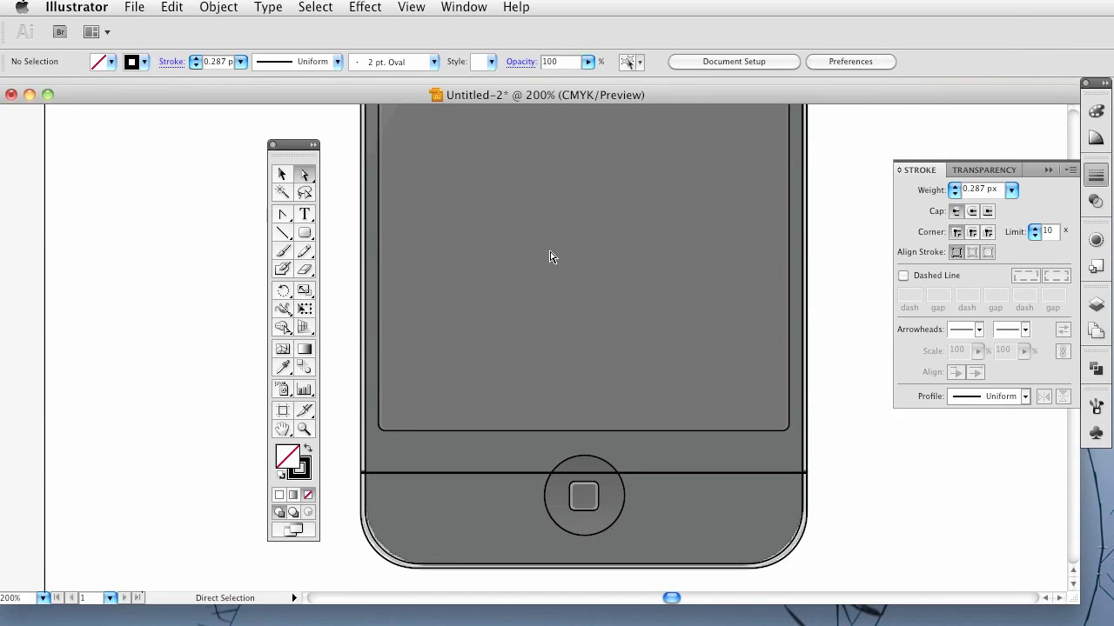
{"action": "key", "text": "space"}
{"action": "left_click_drag", "start_coordinate": [582, 253], "coordinate": [597, 302]}
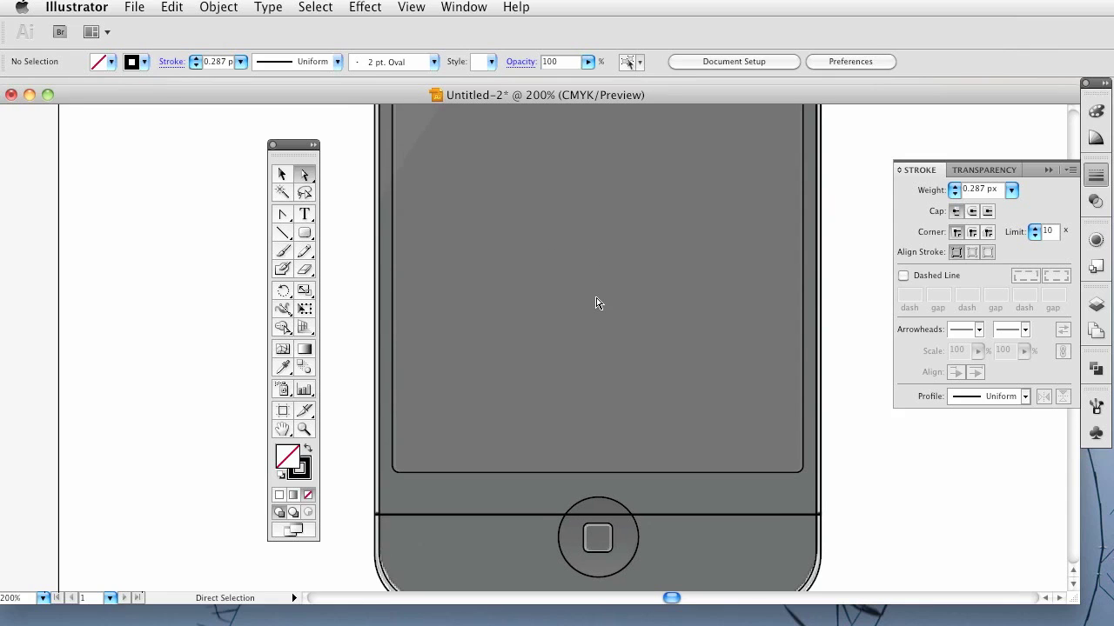
{"action": "key", "text": "super+minus"}
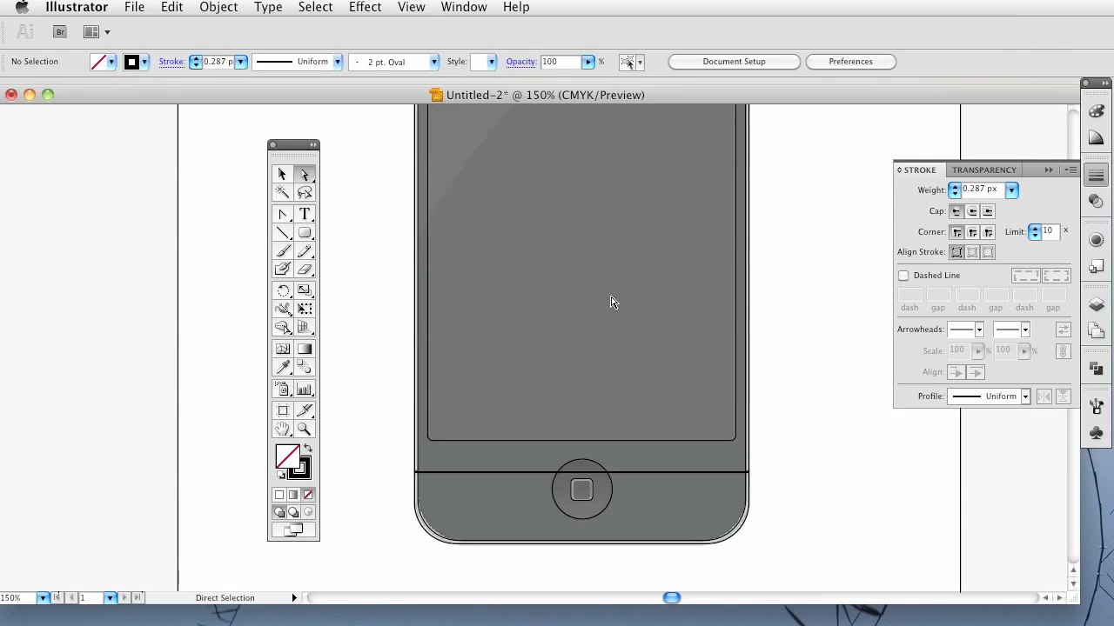